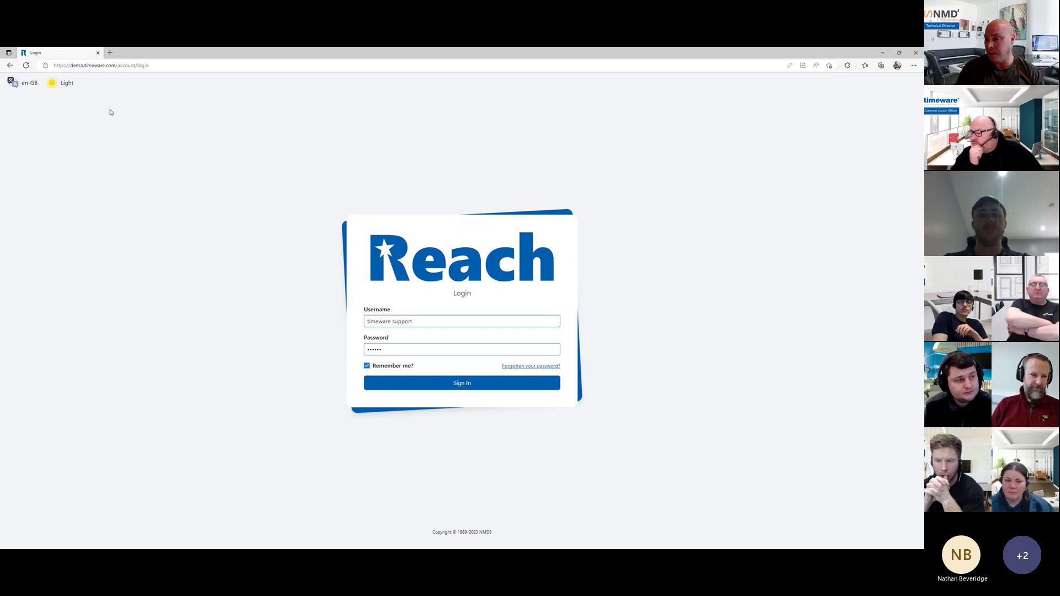
# Set the login page theme to Dusk and sign in with the prefilled account
pyautogui.click(63, 84)
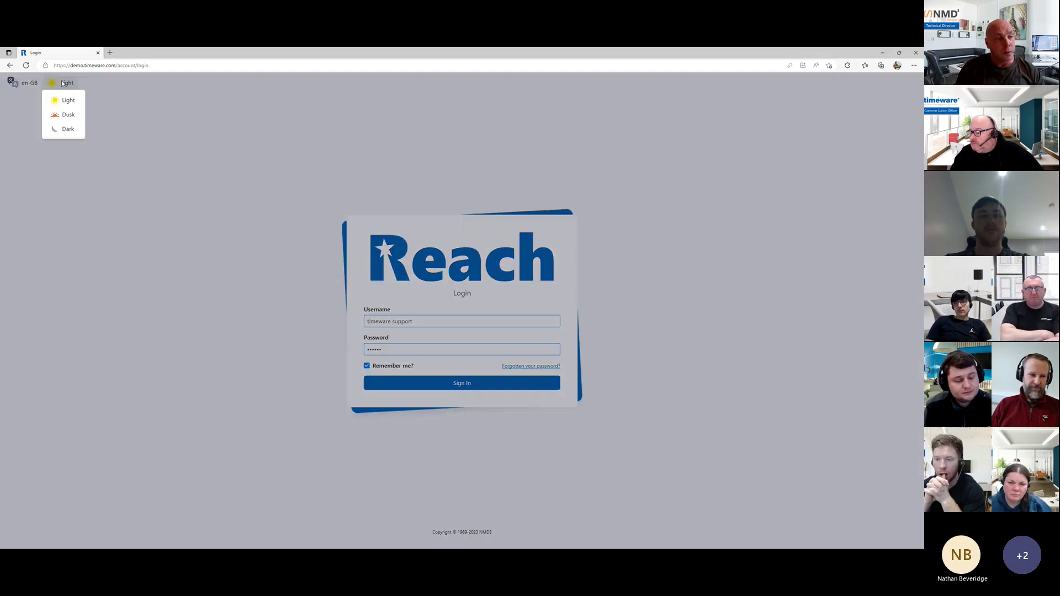
pyautogui.click(73, 118)
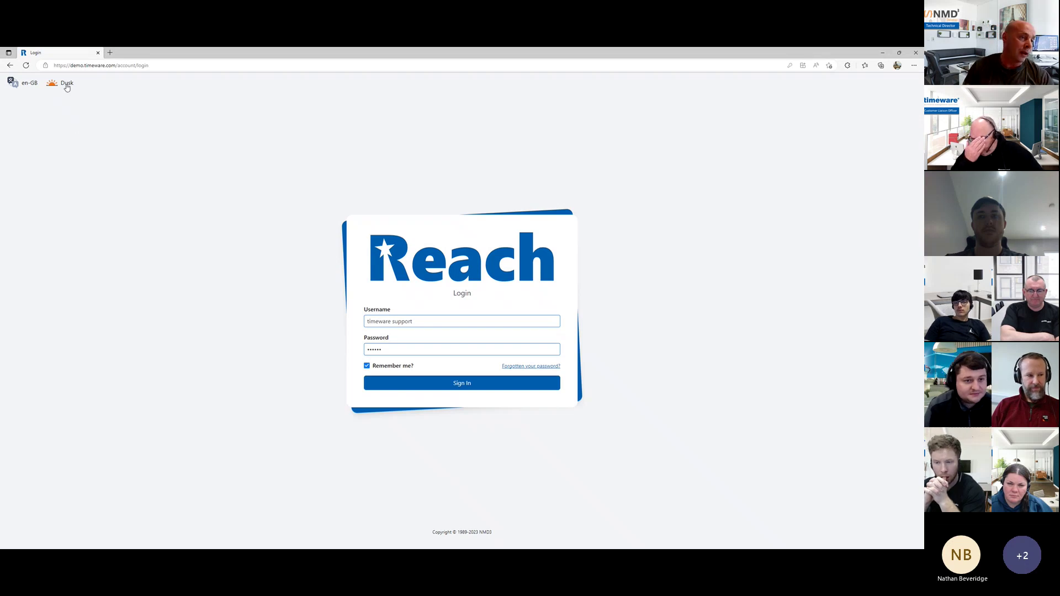
pyautogui.click(477, 389)
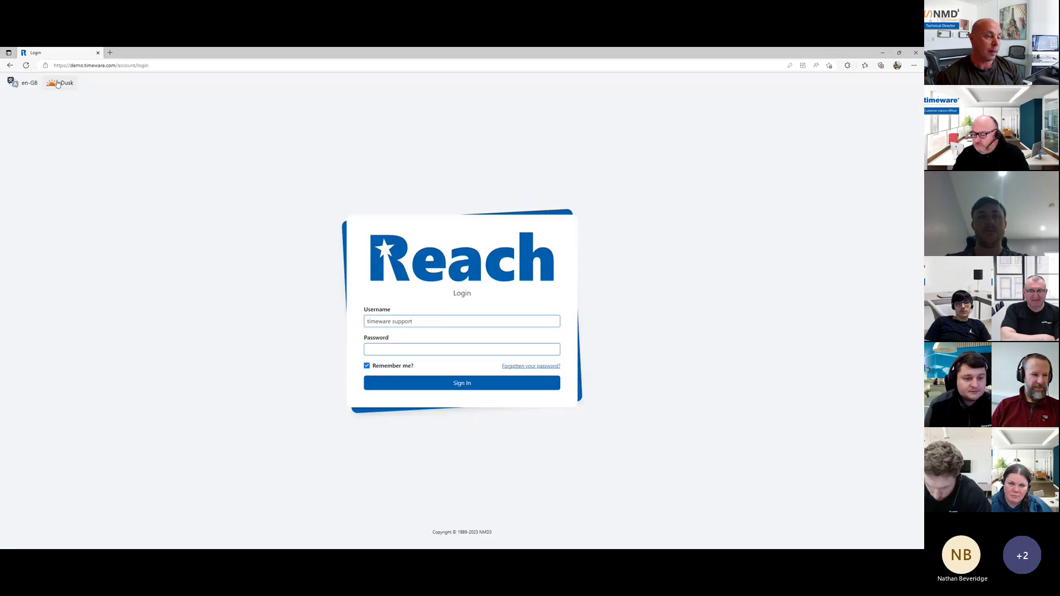
# Set the theme to Light, enter the account password and sign in
pyautogui.click(60, 82)
pyautogui.click(60, 100)
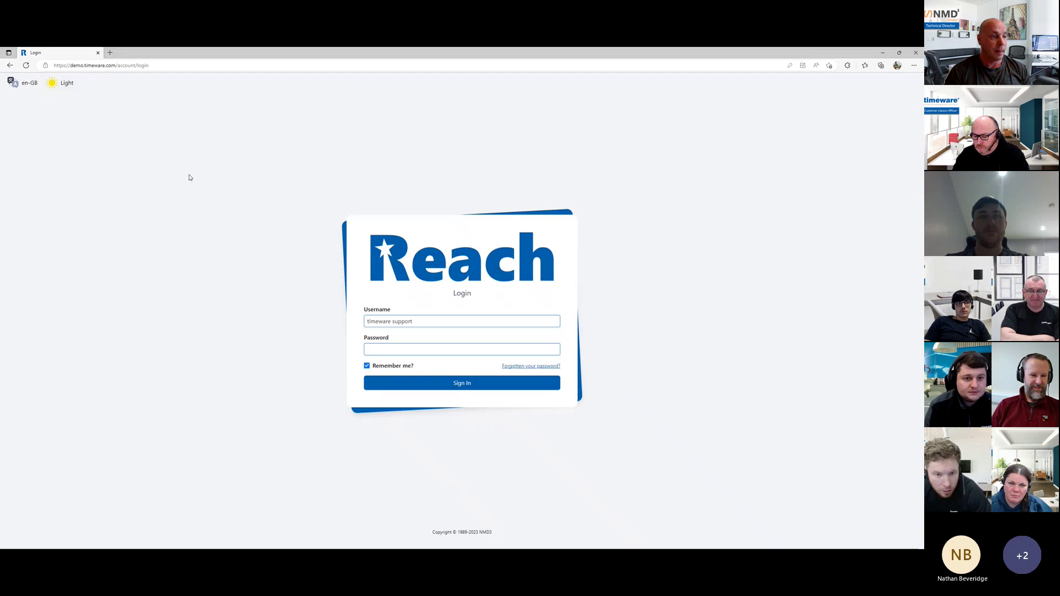
pyautogui.click(398, 348)
pyautogui.write('••••')
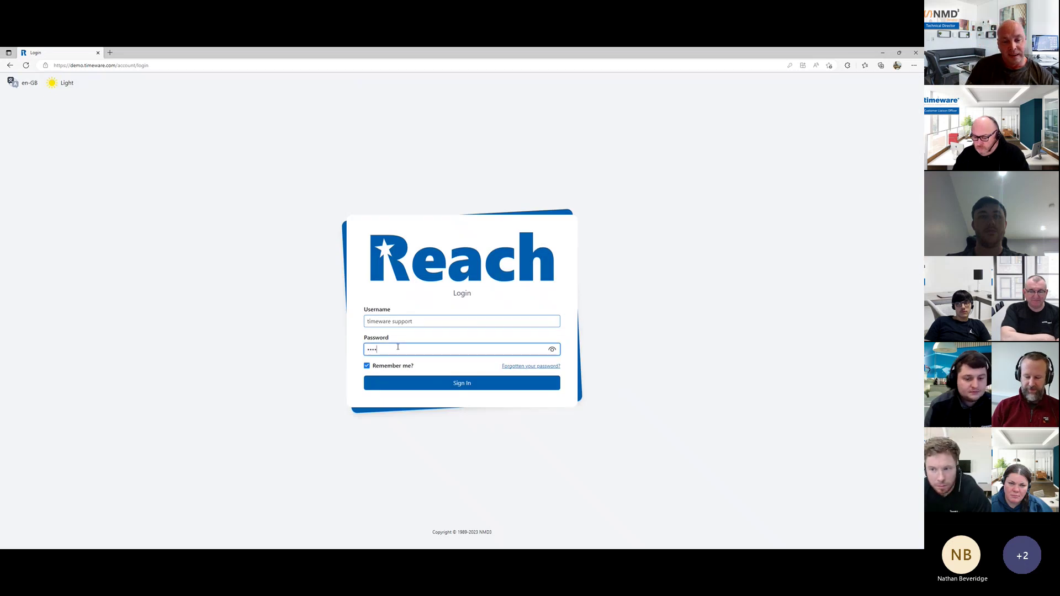
pyautogui.write('•')
pyautogui.click(433, 385)
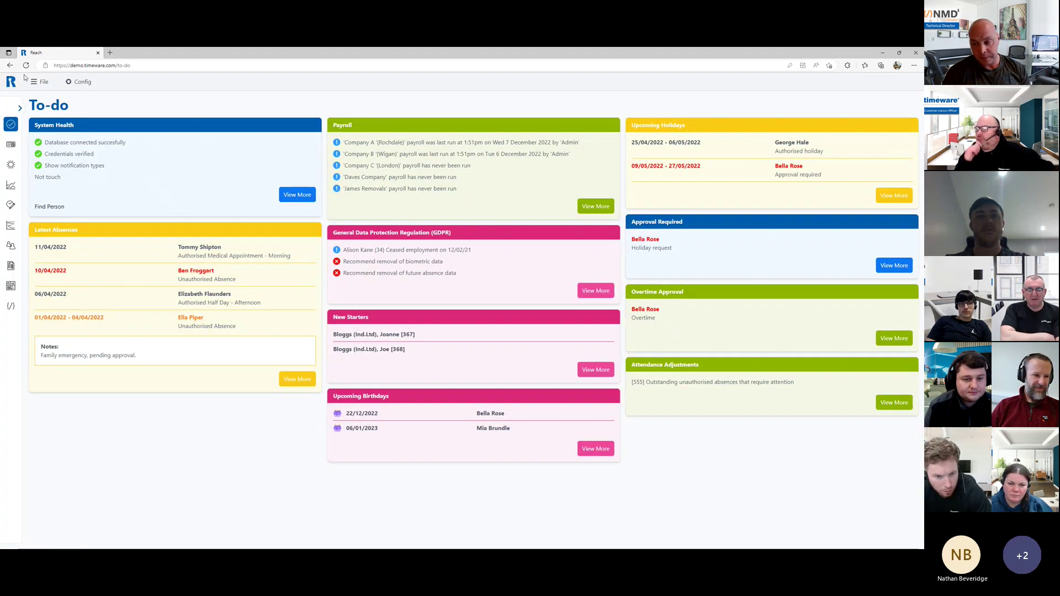
# View the Personnel page in the Light theme and log out
pyautogui.click(11, 144)
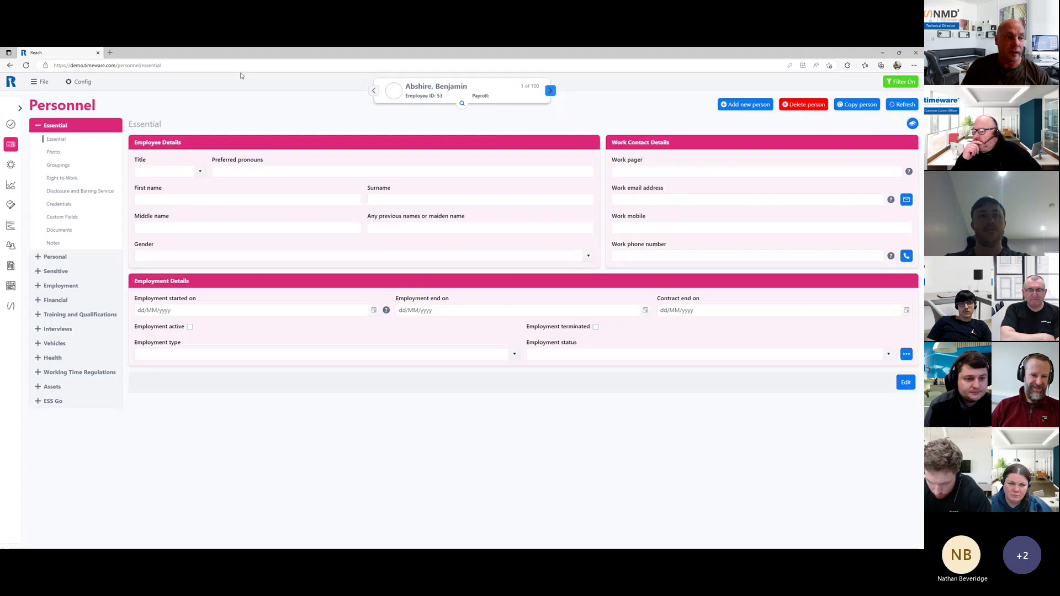
pyautogui.click(42, 82)
pyautogui.click(61, 258)
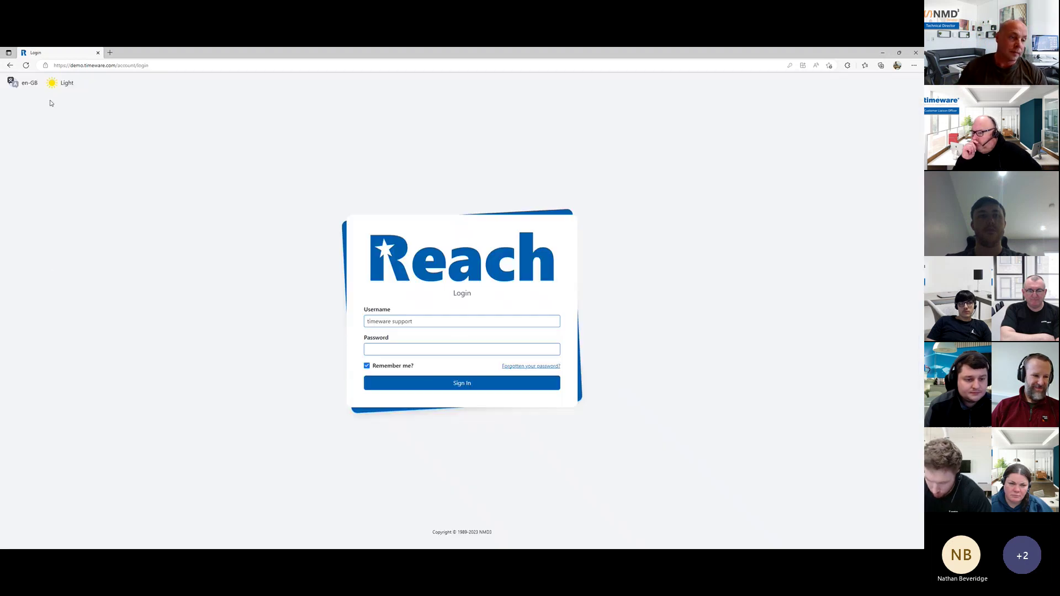
# Switch the theme to Dusk, enter the account password and sign in
pyautogui.click(61, 83)
pyautogui.click(60, 125)
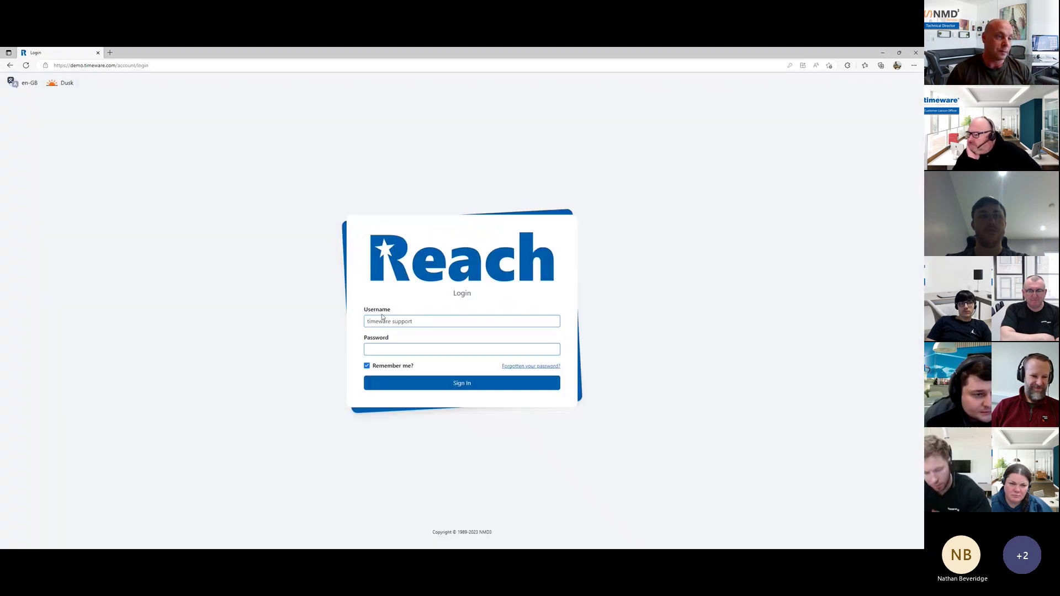
pyautogui.click(405, 349)
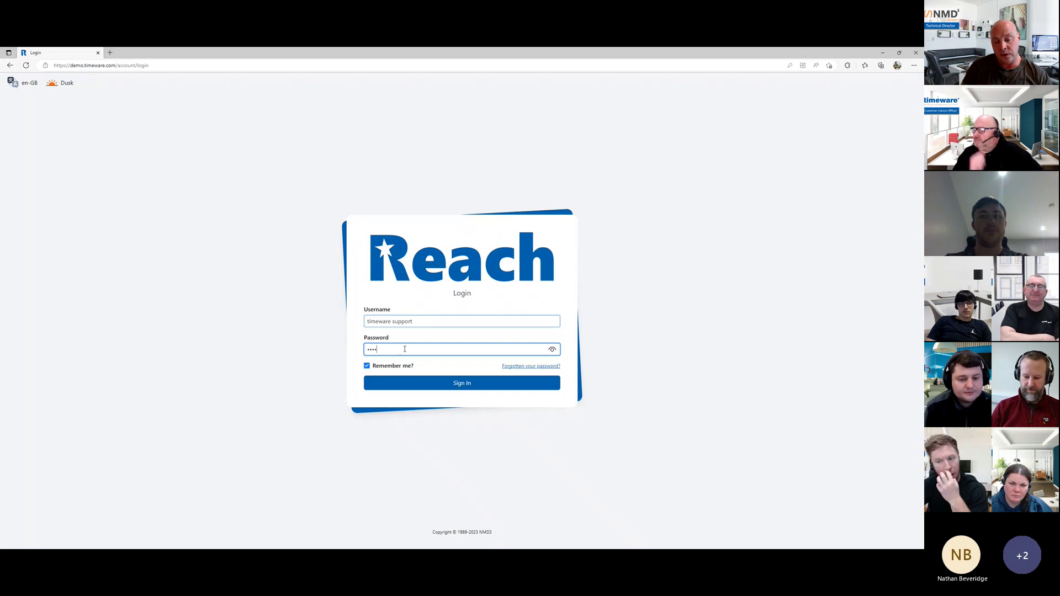
pyautogui.moveTo(405, 349); pyautogui.dragTo(356, 350)
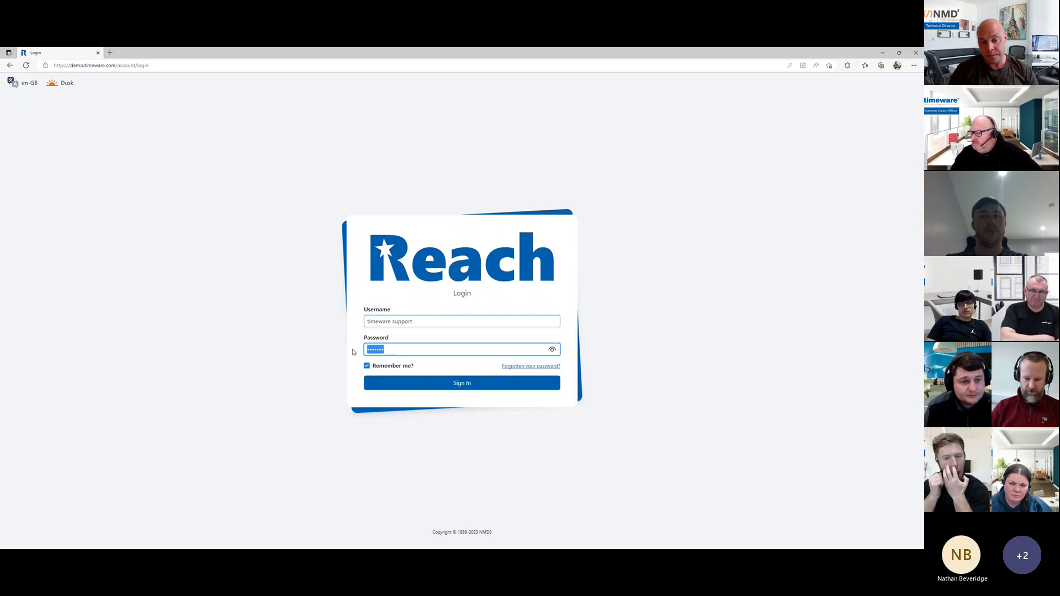
pyautogui.write('••••••')
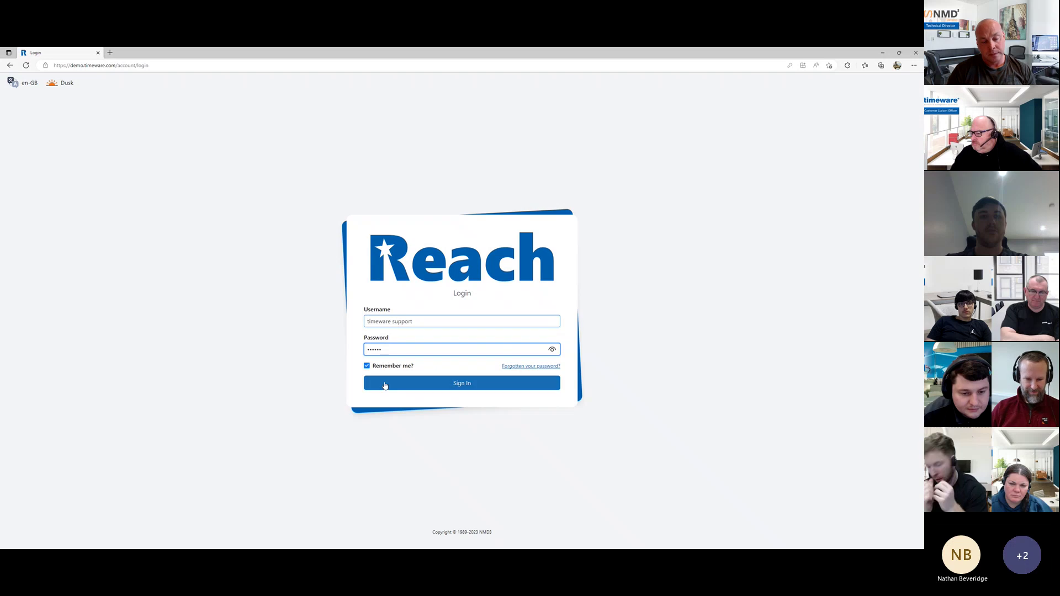
pyautogui.click(387, 382)
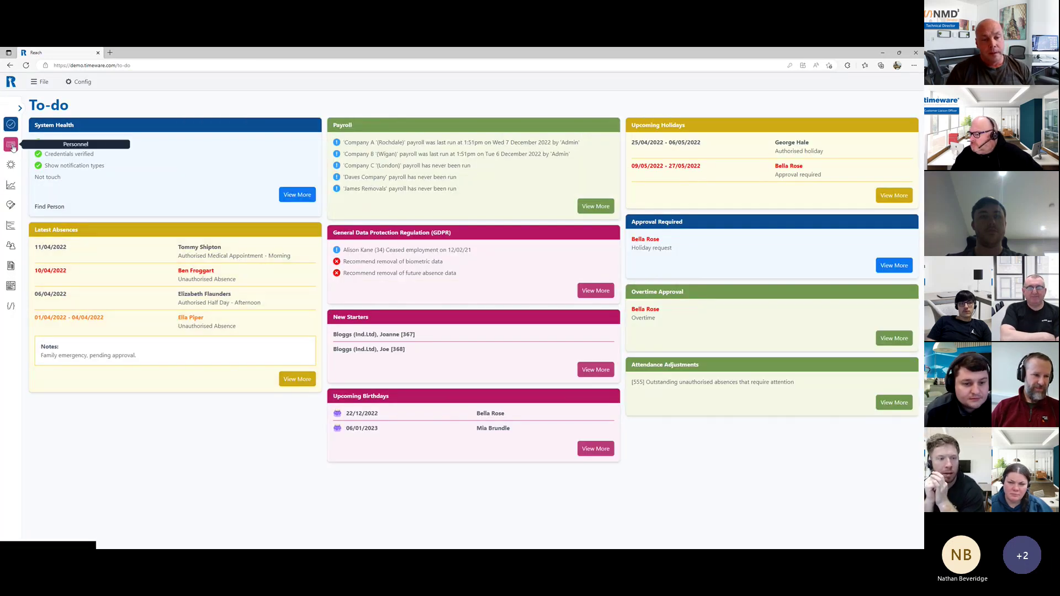
# Look over the Personnel and To-do pages in the Dusk theme, finishing by logging out
pyautogui.click(11, 145)
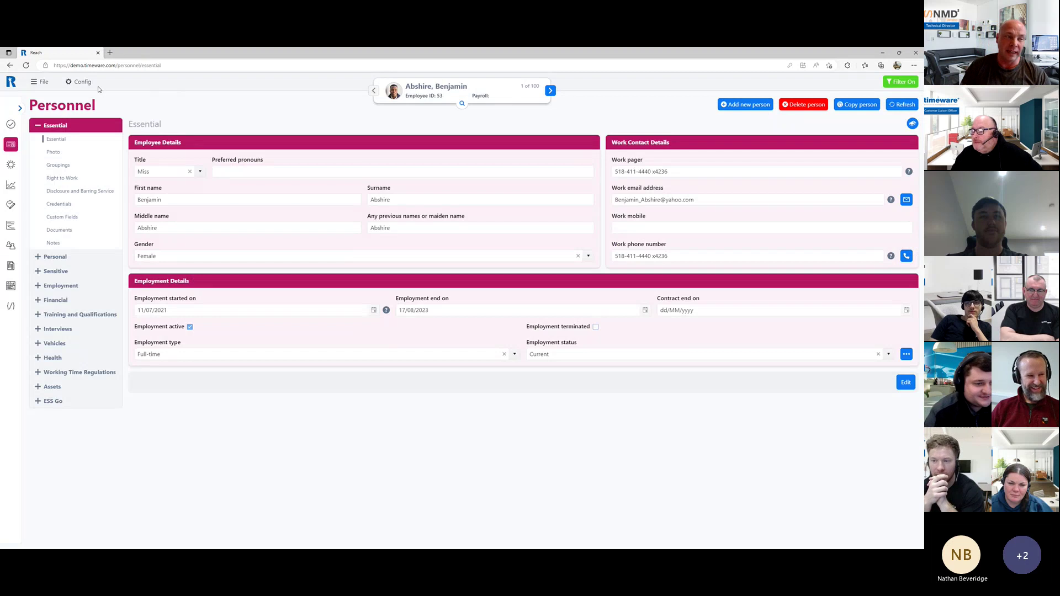
pyautogui.click(10, 126)
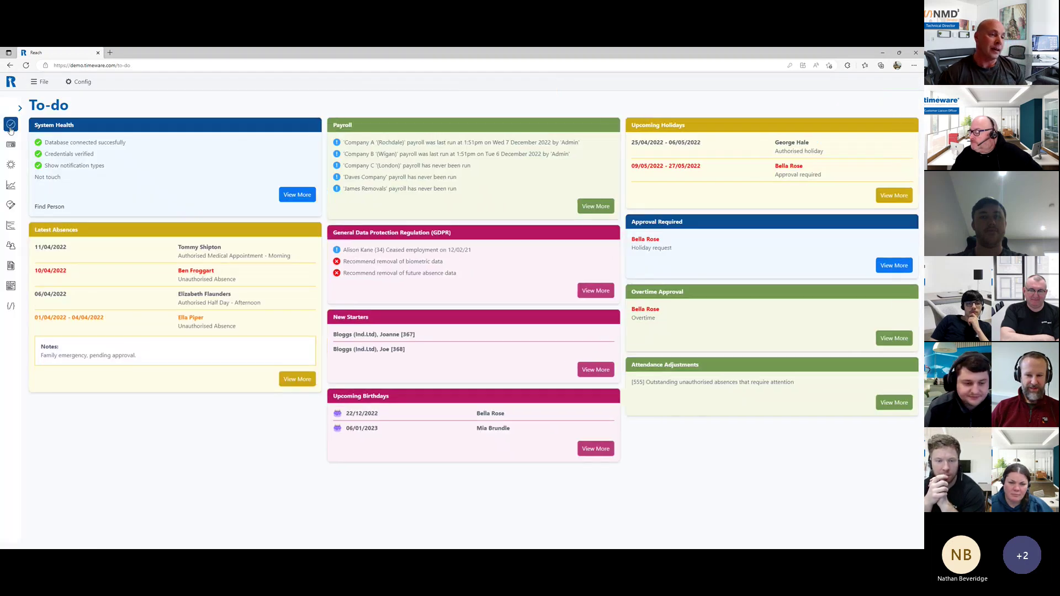
pyautogui.click(40, 82)
pyautogui.click(39, 265)
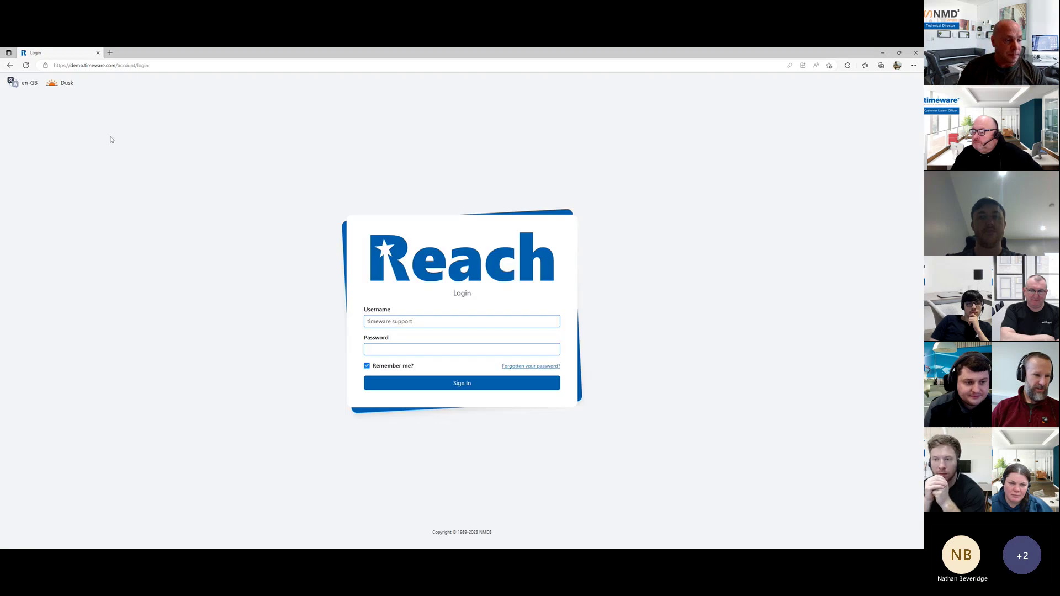
# Return the theme to Light, enter the account password and sign back in
pyautogui.click(62, 87)
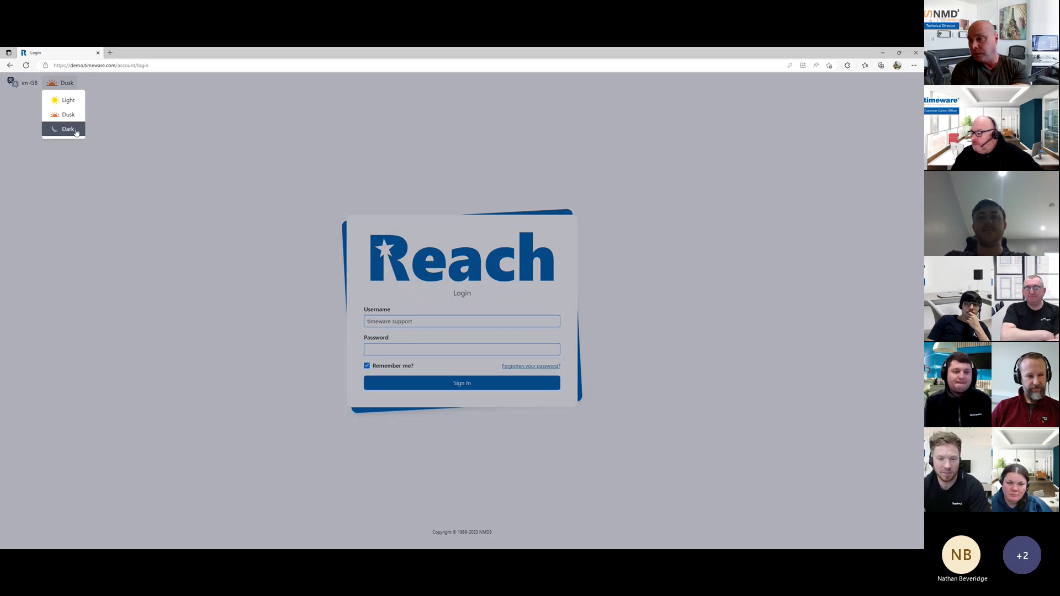
pyautogui.click(96, 84)
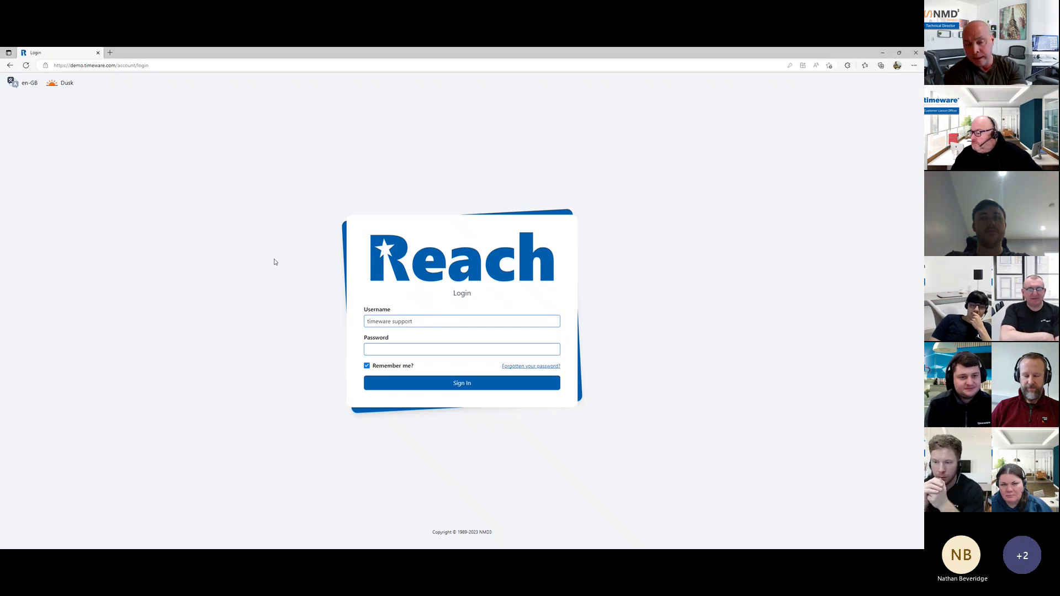
pyautogui.click(73, 89)
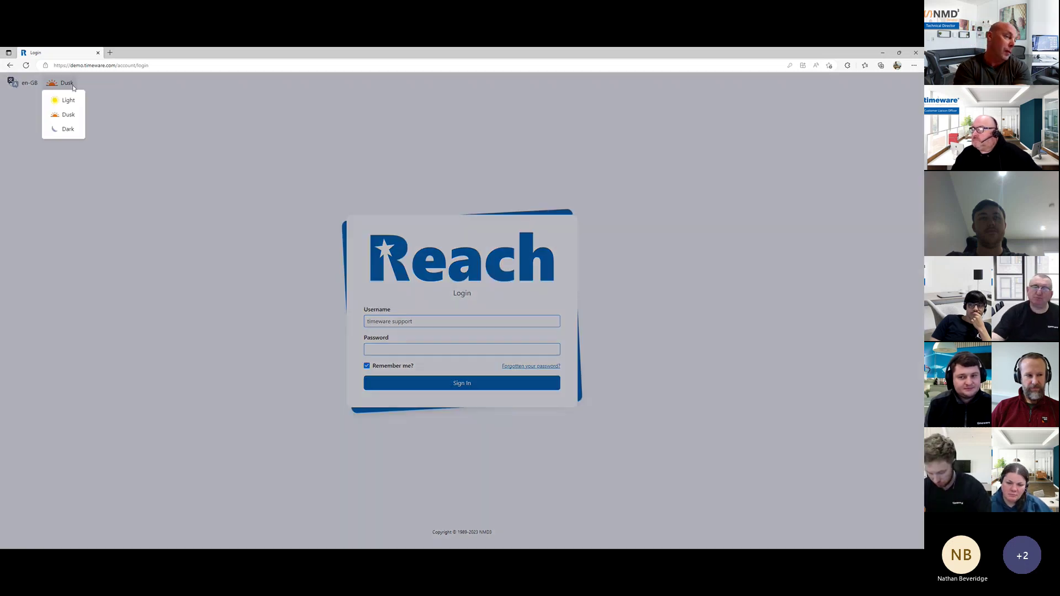
pyautogui.click(69, 100)
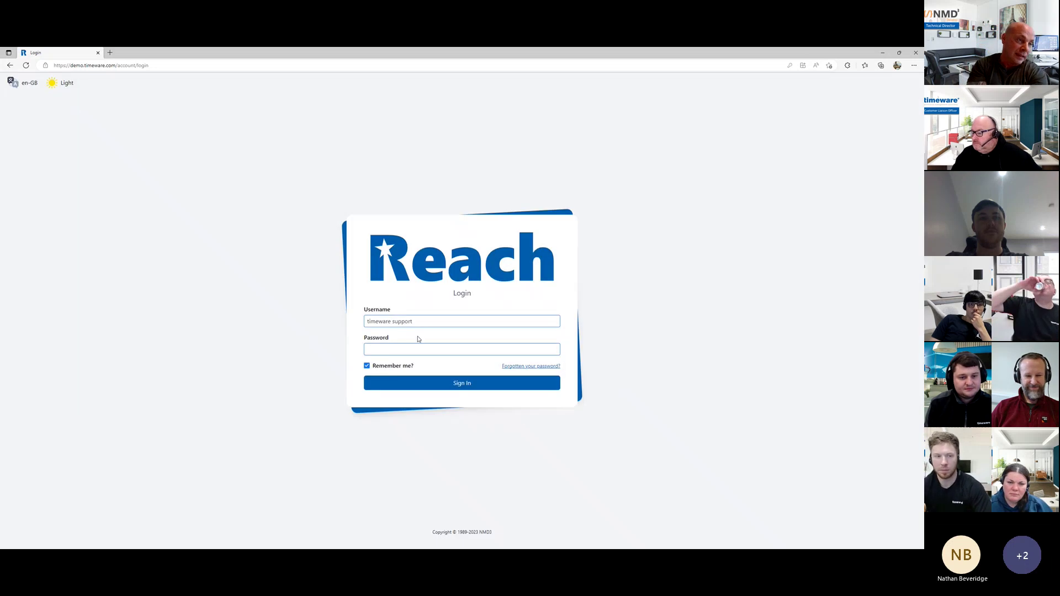
pyautogui.click(422, 347)
pyautogui.write('••••••')
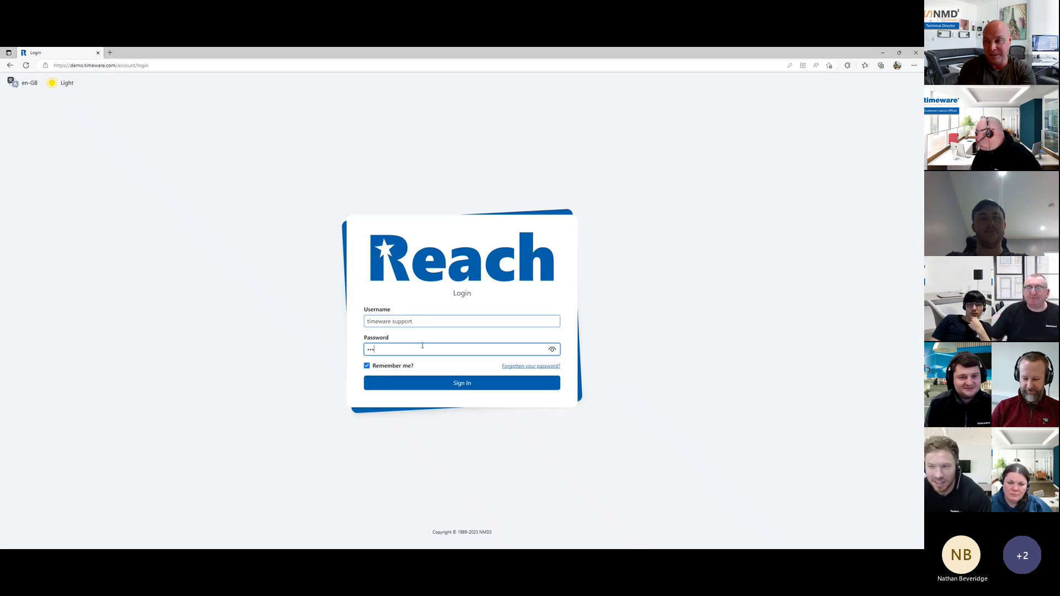
pyautogui.click(455, 385)
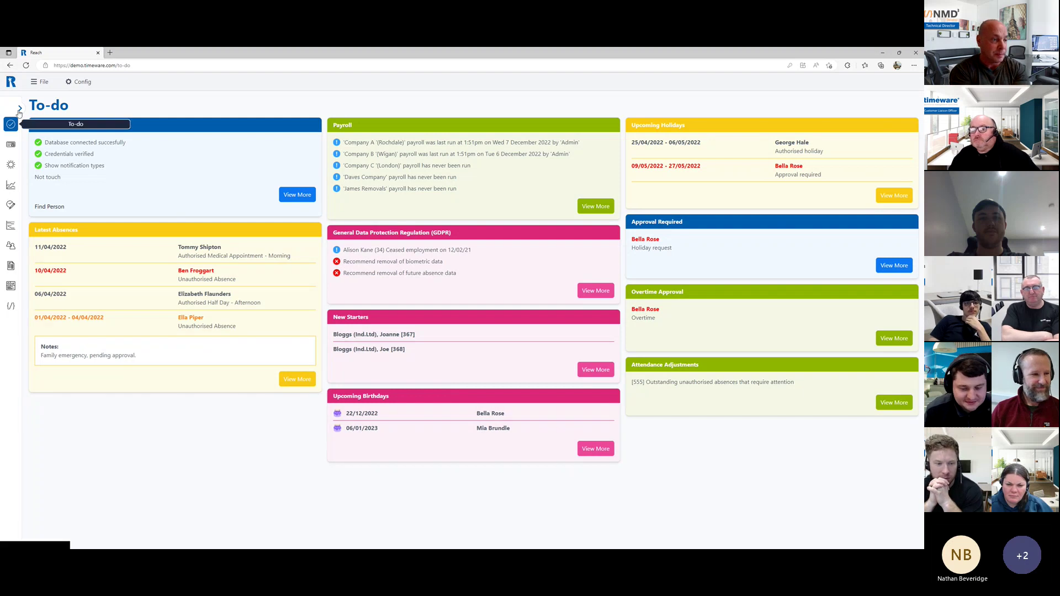
# Open Personnel and examine the first employee's summary card, including its e-mail link and person search
pyautogui.click(15, 150)
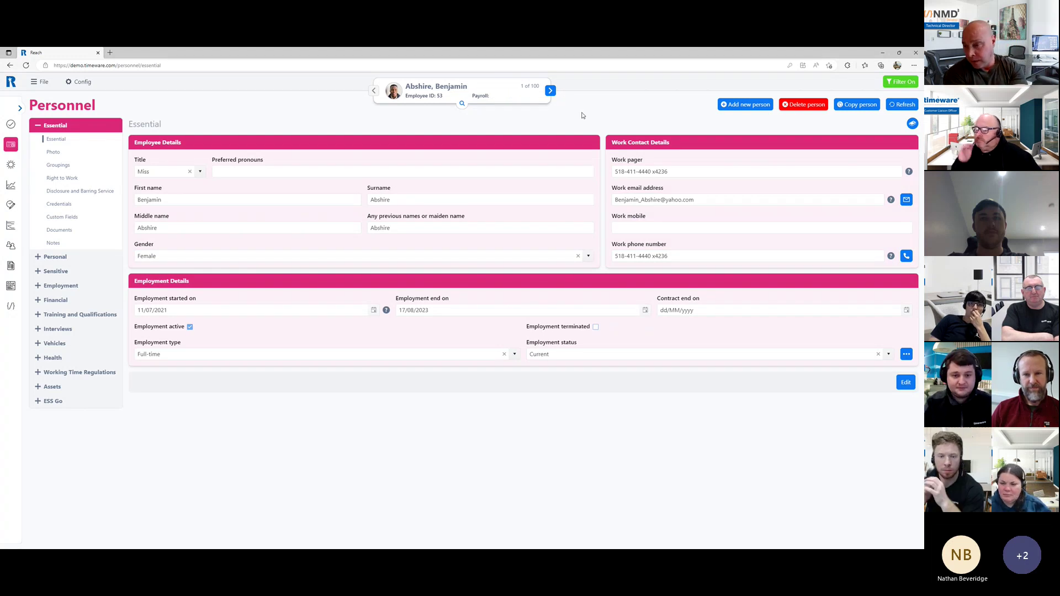
pyautogui.click(503, 91)
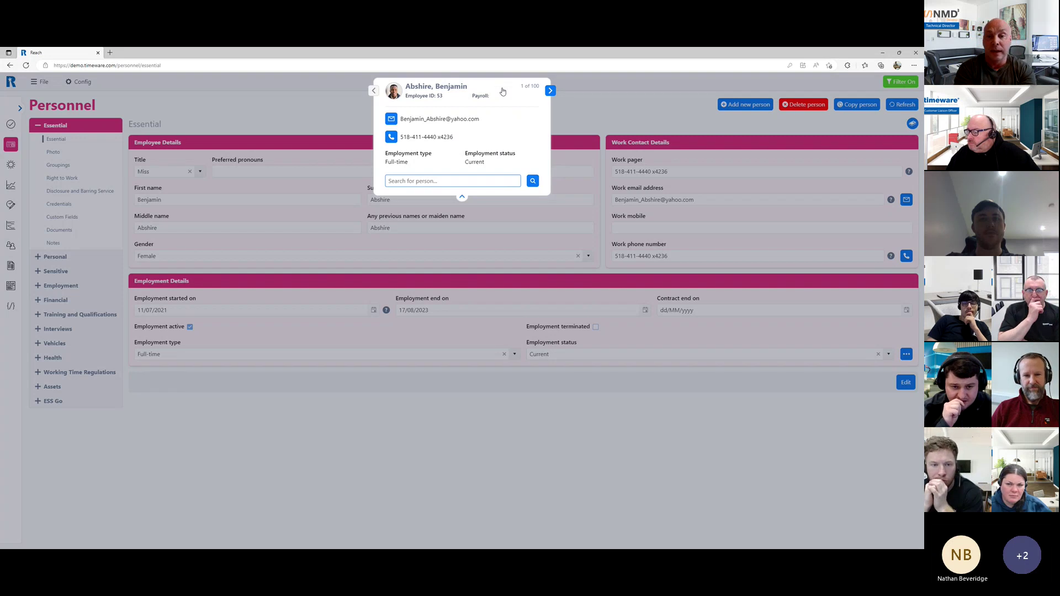
pyautogui.click(372, 93)
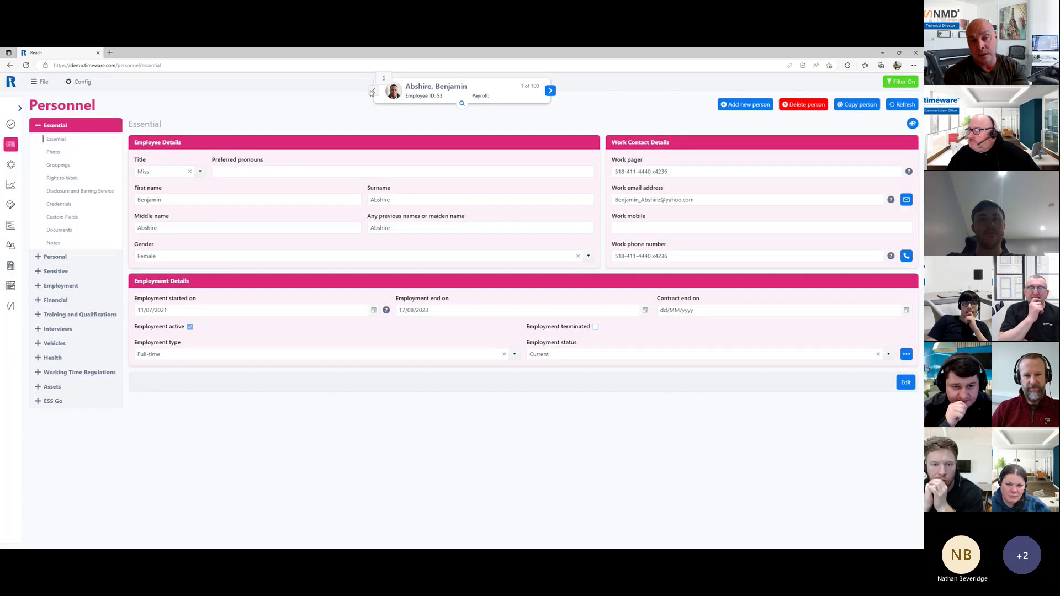
pyautogui.click(432, 98)
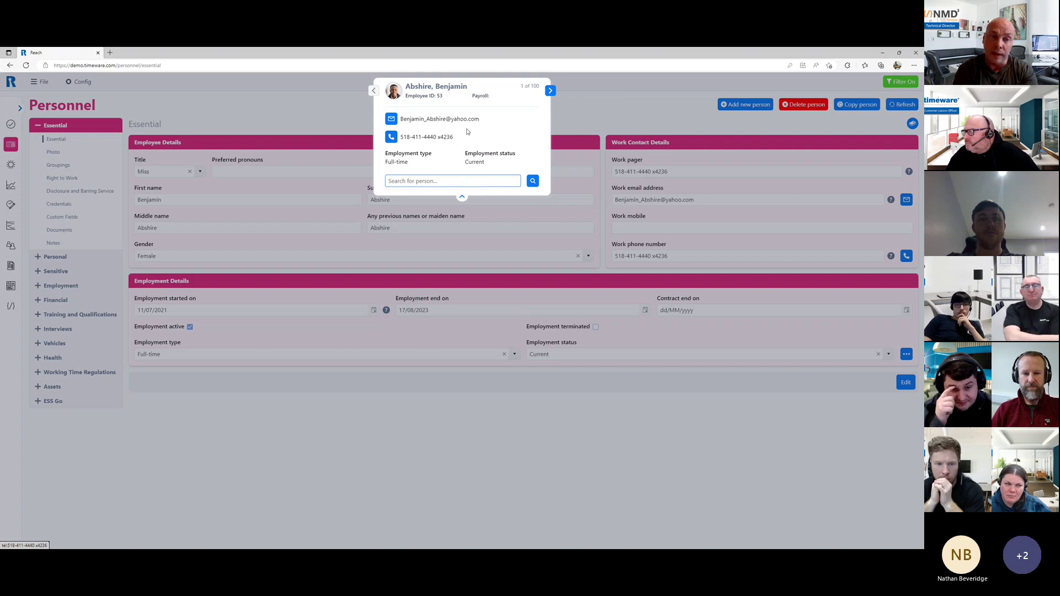
pyautogui.click(393, 120)
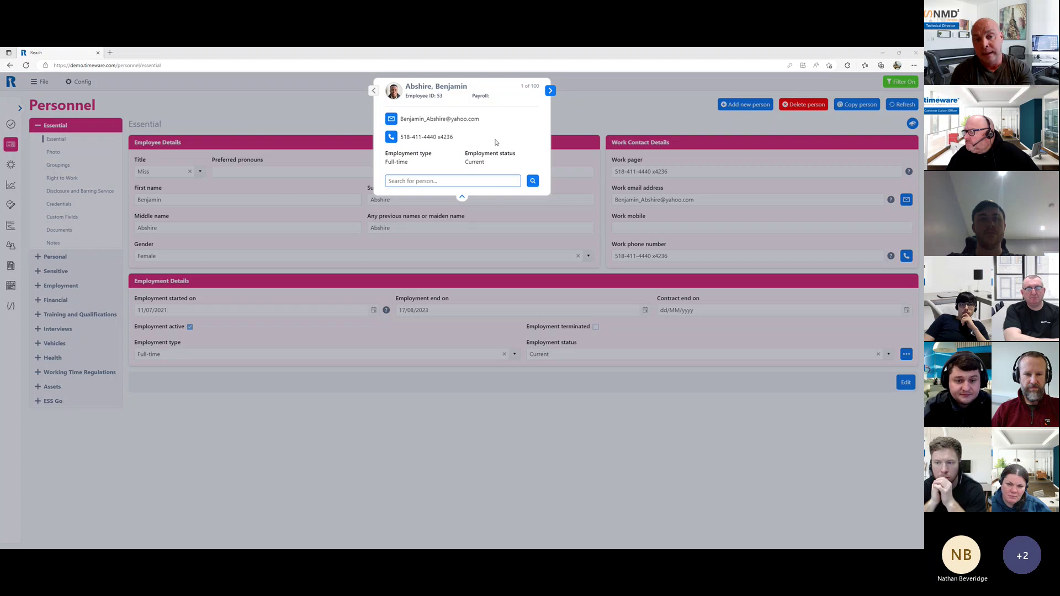
pyautogui.click(477, 322)
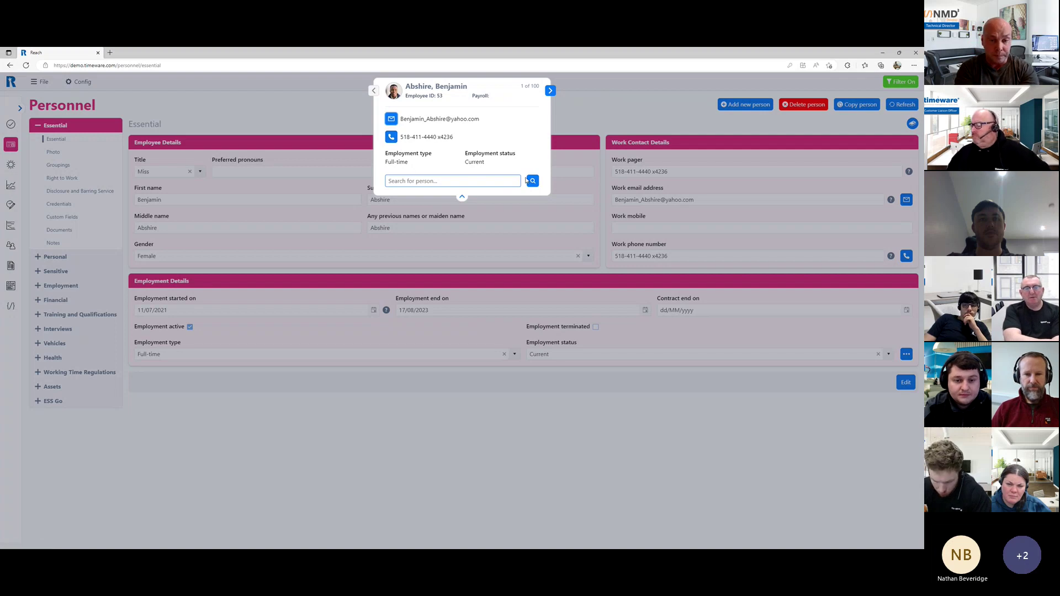
pyautogui.click(490, 182)
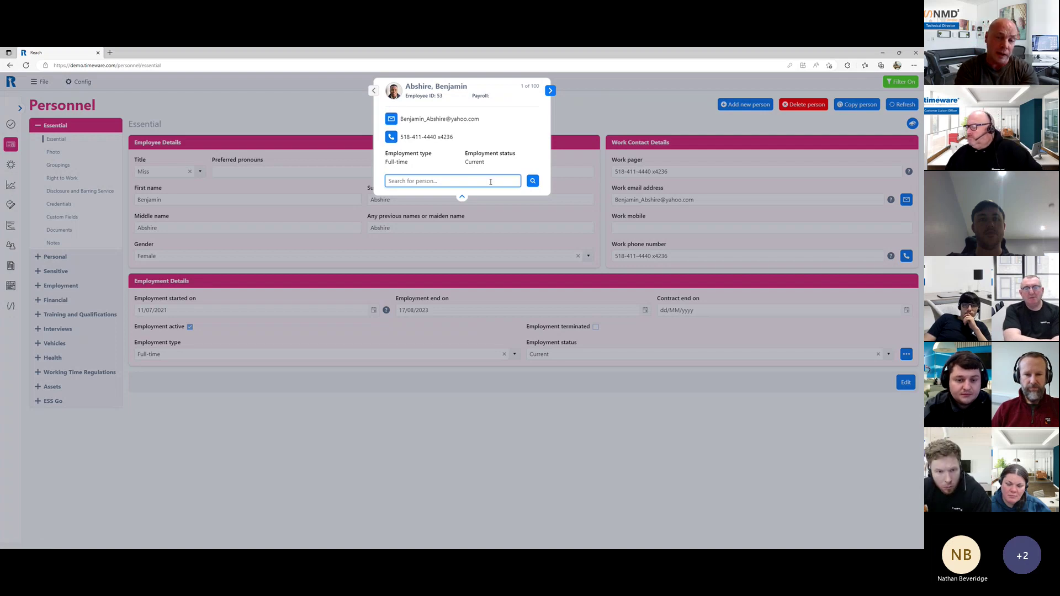
pyautogui.click(518, 98)
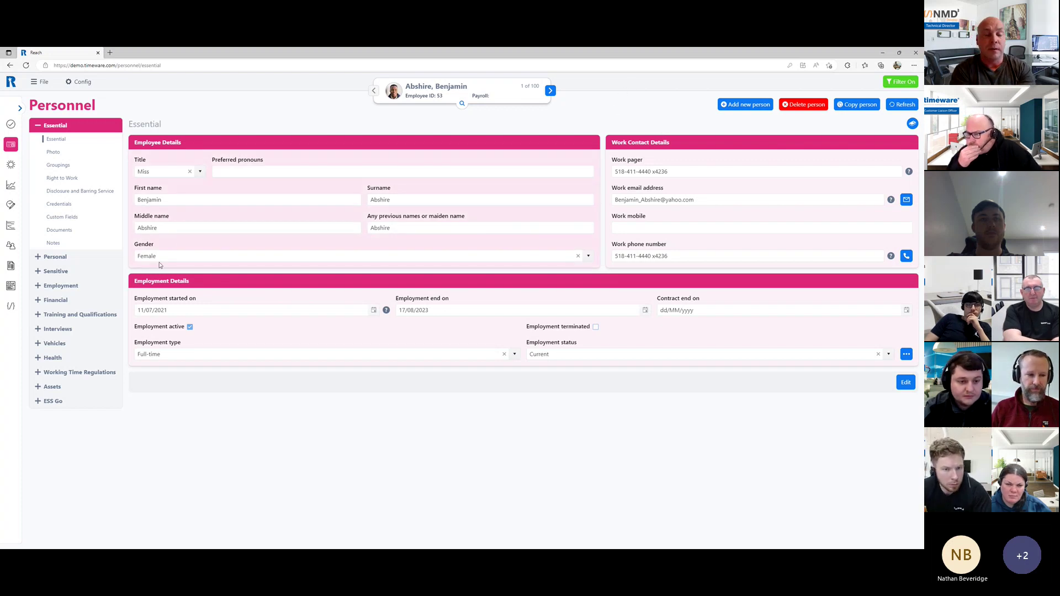
# Browse to the next employee's record and return to the first one
pyautogui.click(550, 90)
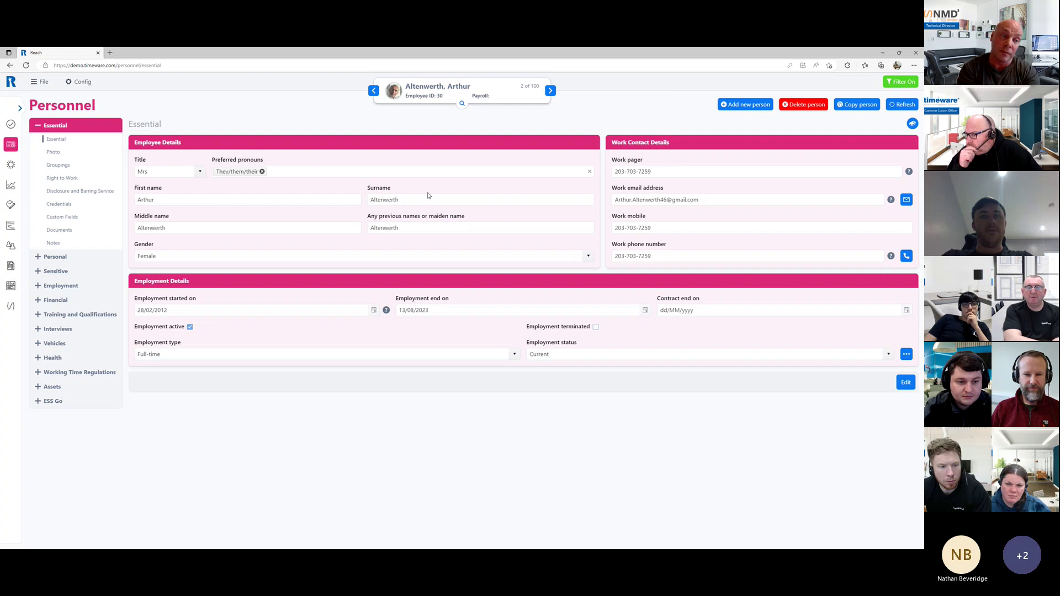
pyautogui.click(374, 91)
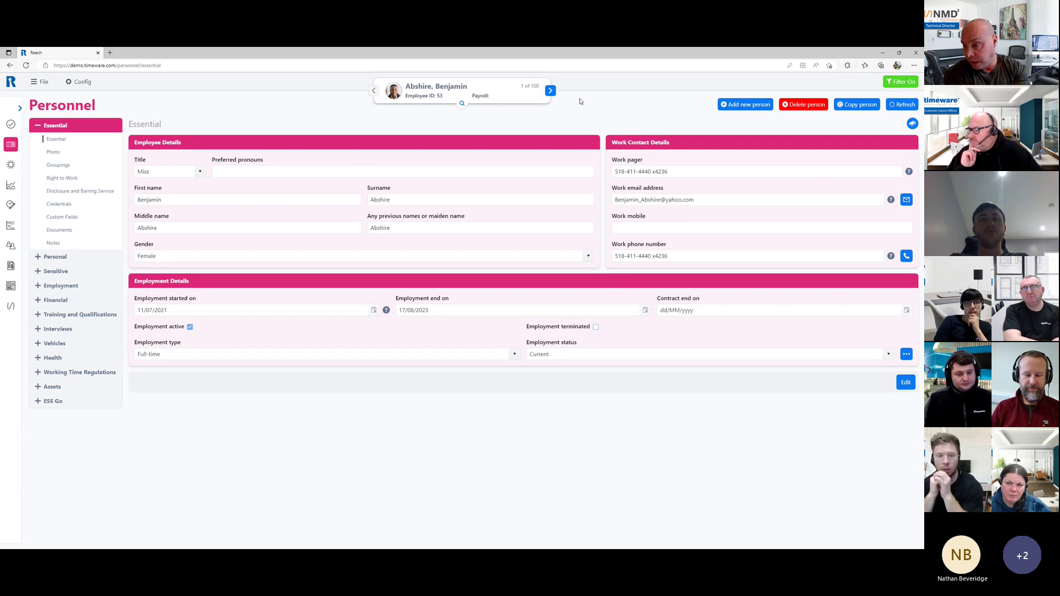
# Set the first employee's preferred pronouns to She/her/hers and save the record
pyautogui.click(906, 382)
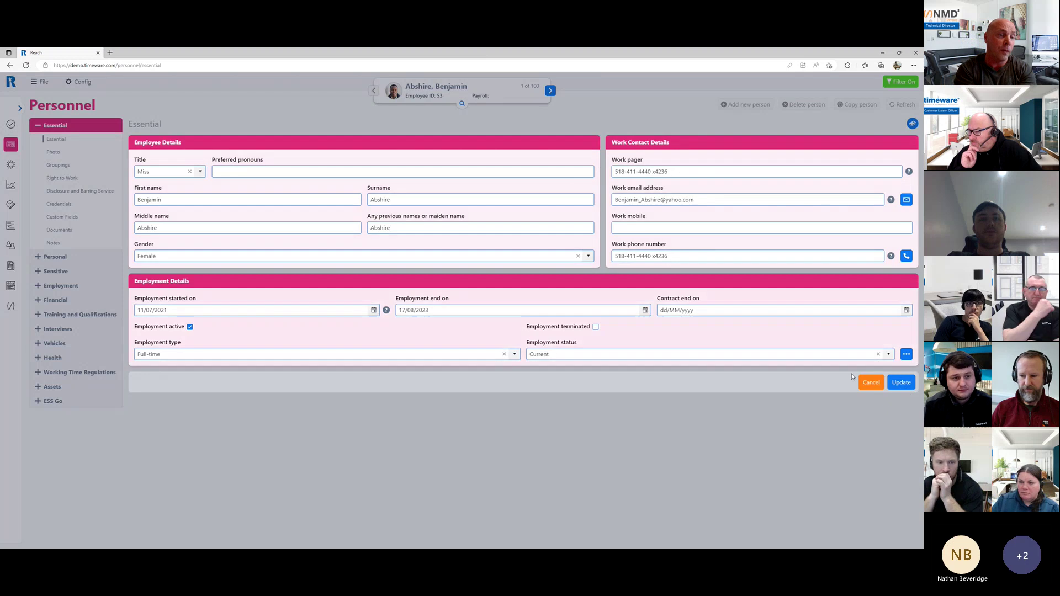
pyautogui.click(235, 171)
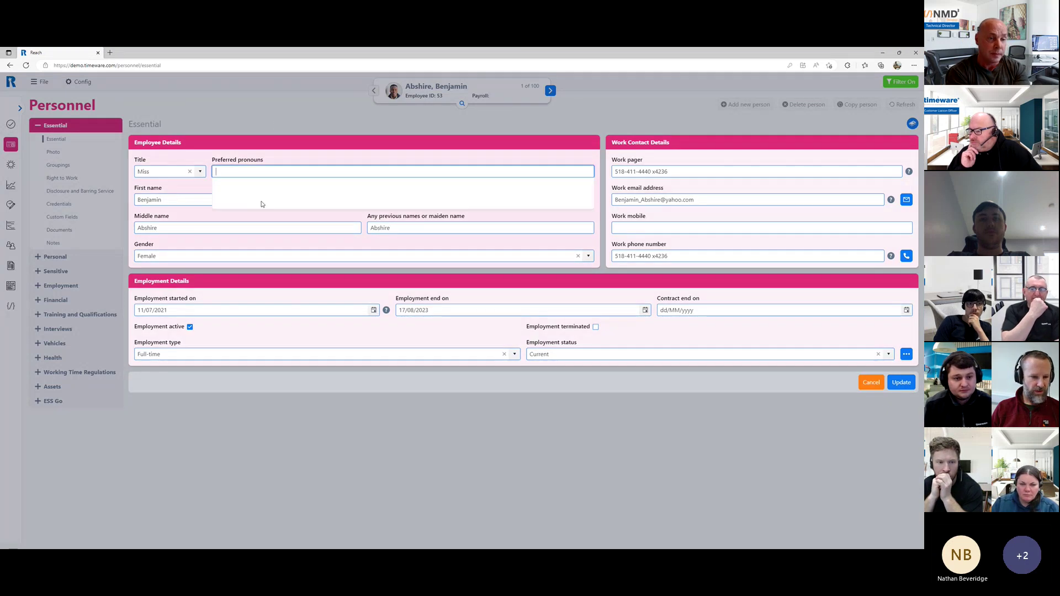
pyautogui.click(232, 195)
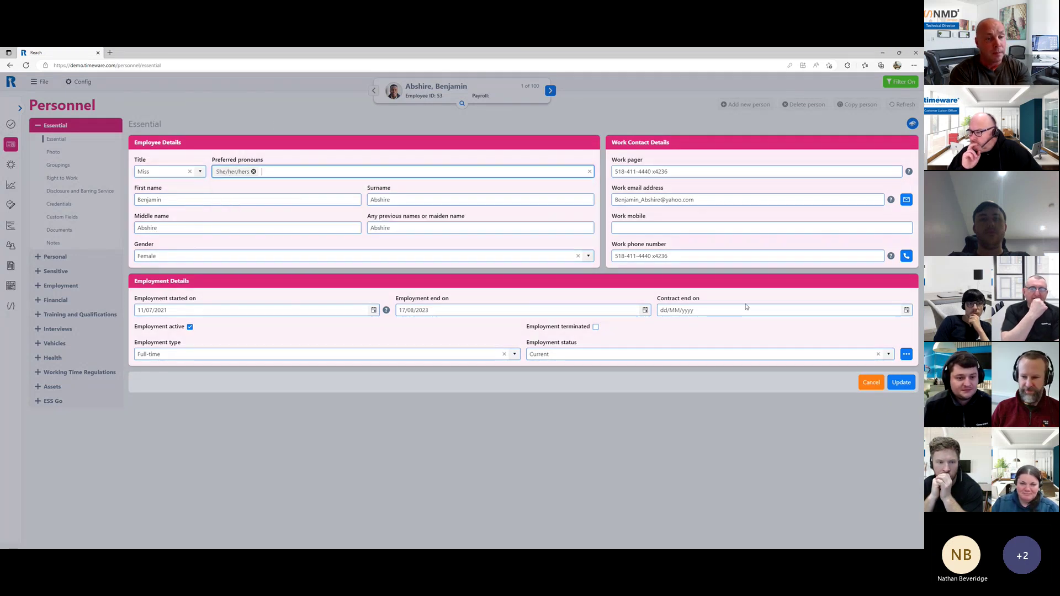
pyautogui.click(900, 383)
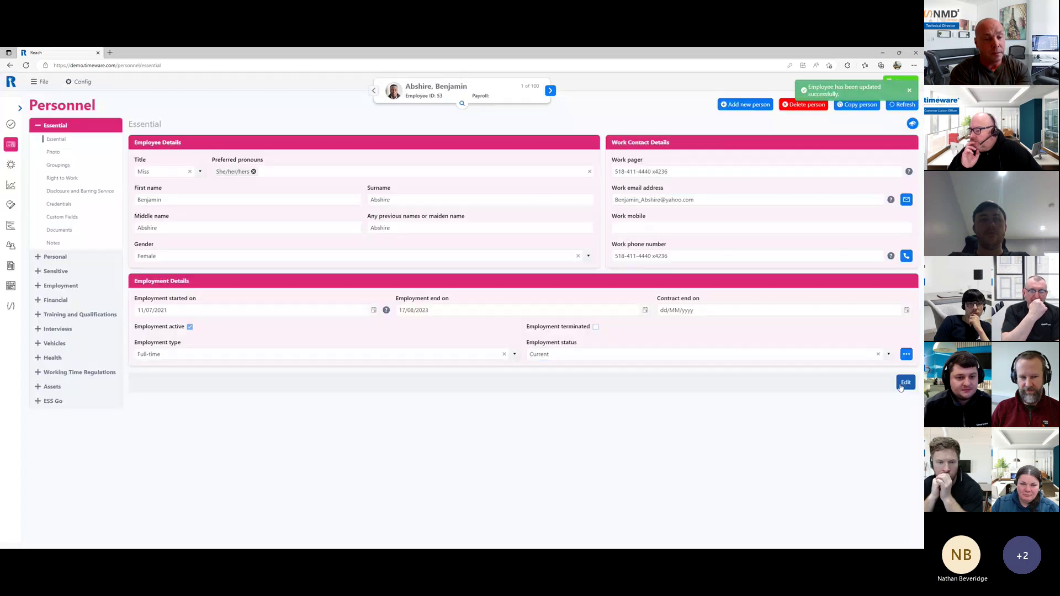
# Add They/them/their to the first employee's preferred pronouns, save the record, and recheck it after visiting the next employee
pyautogui.click(906, 382)
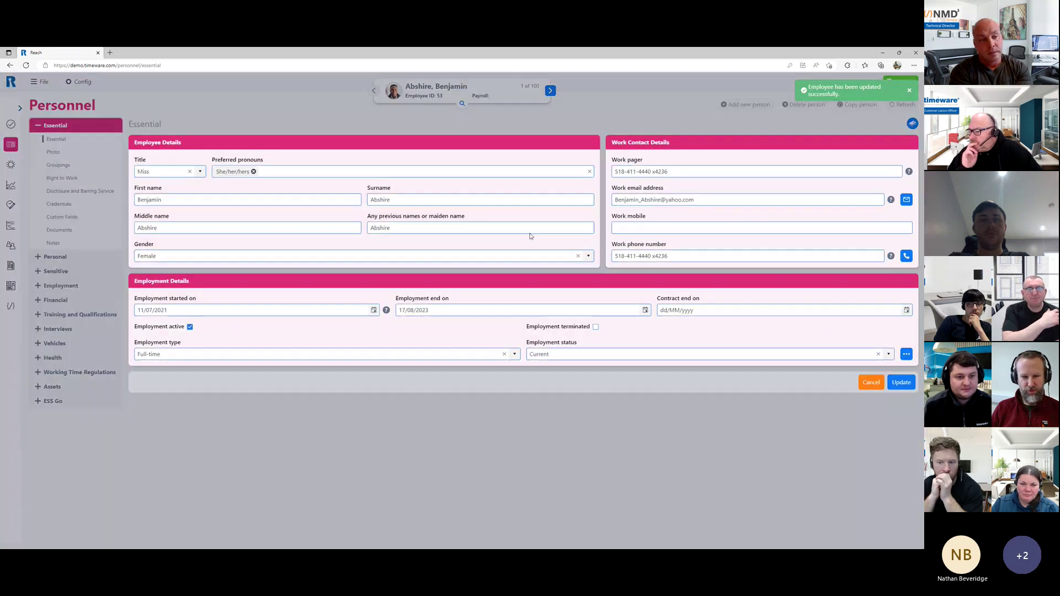
pyautogui.click(265, 171)
pyautogui.click(236, 207)
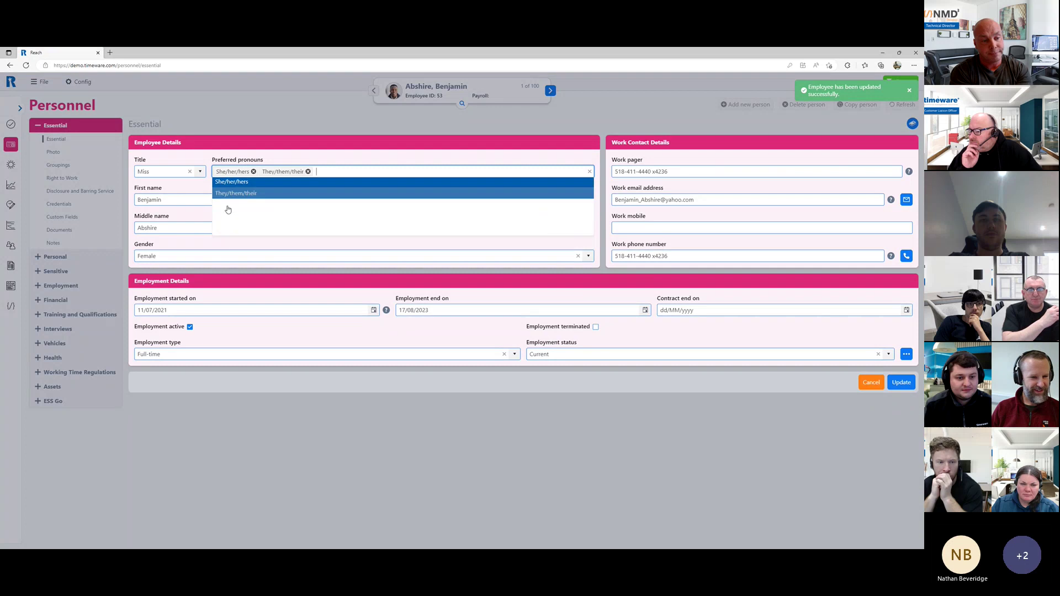
pyautogui.click(901, 383)
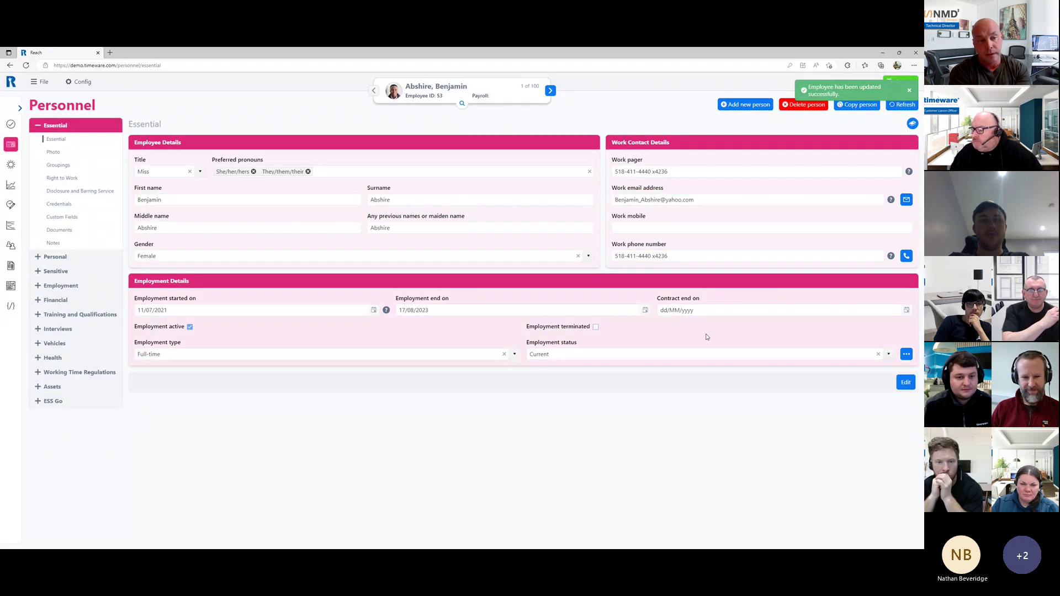
pyautogui.click(550, 91)
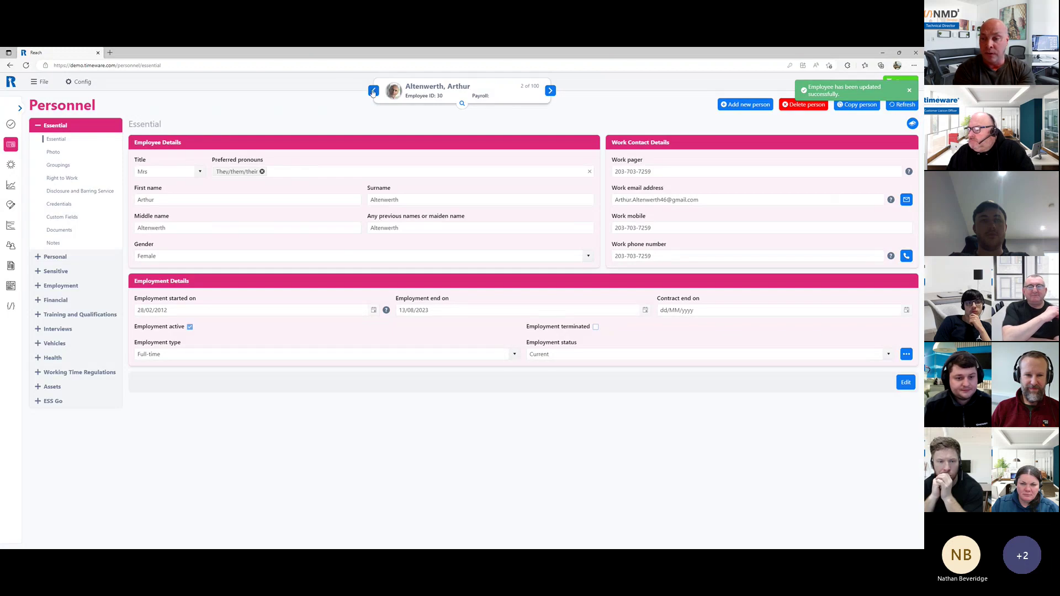
pyautogui.click(374, 92)
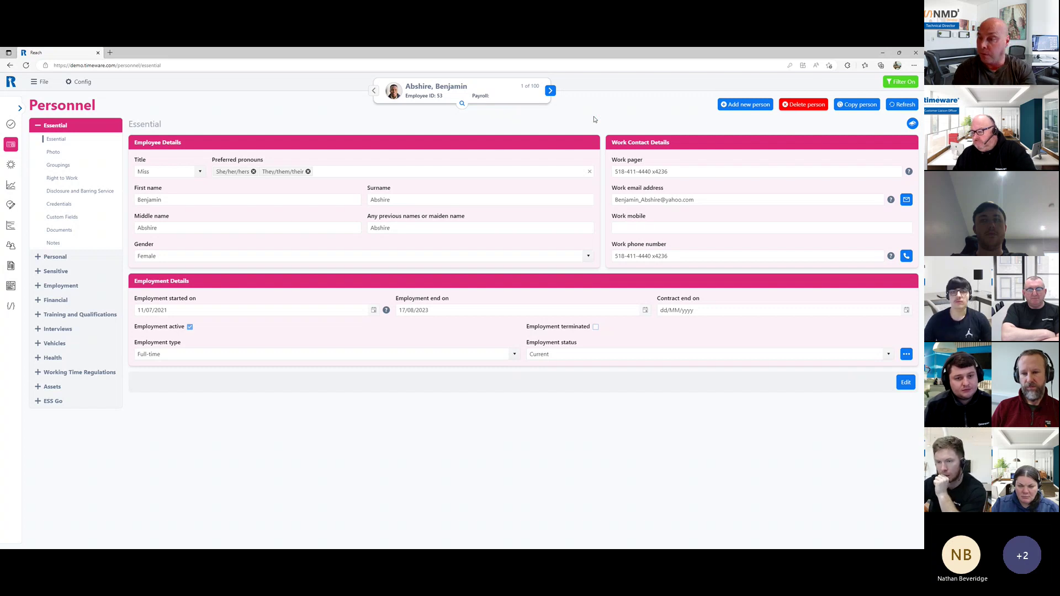
# Expand the employee summary card, search for people matching "ran", and clear the search
pyautogui.click(509, 92)
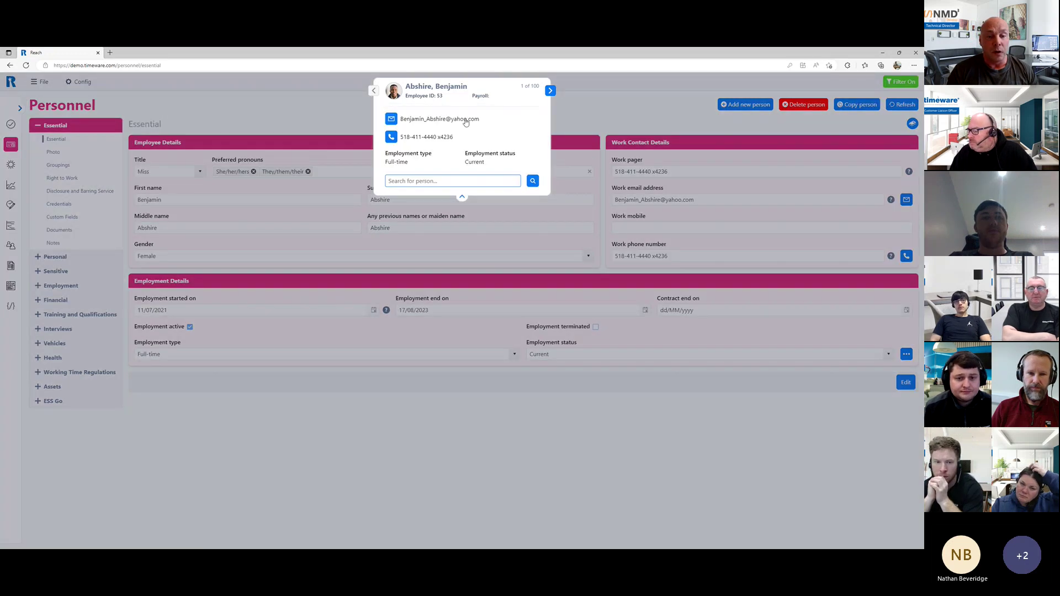
pyautogui.click(433, 184)
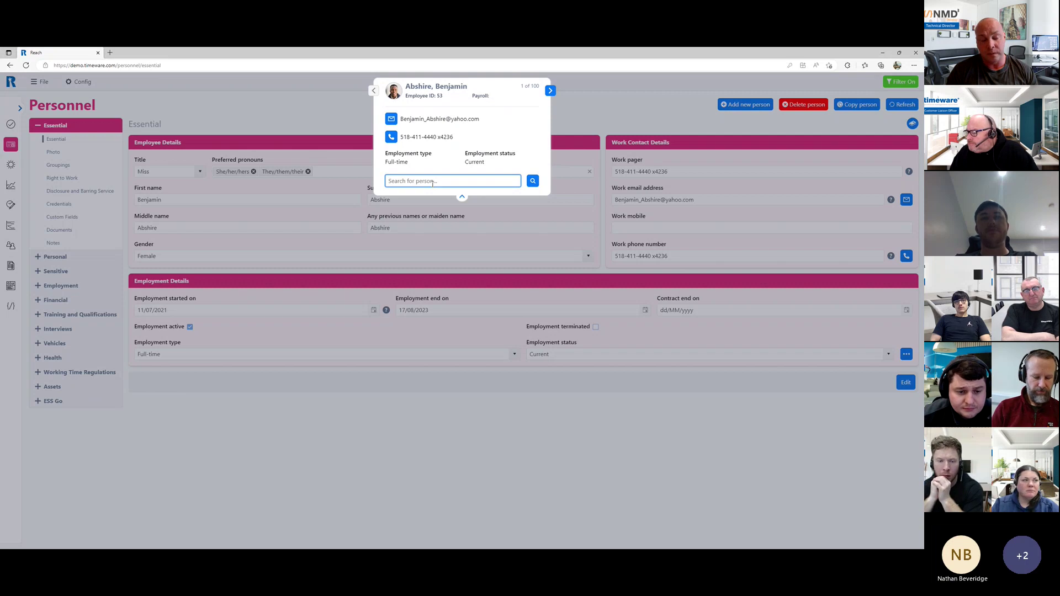
pyautogui.write('r')
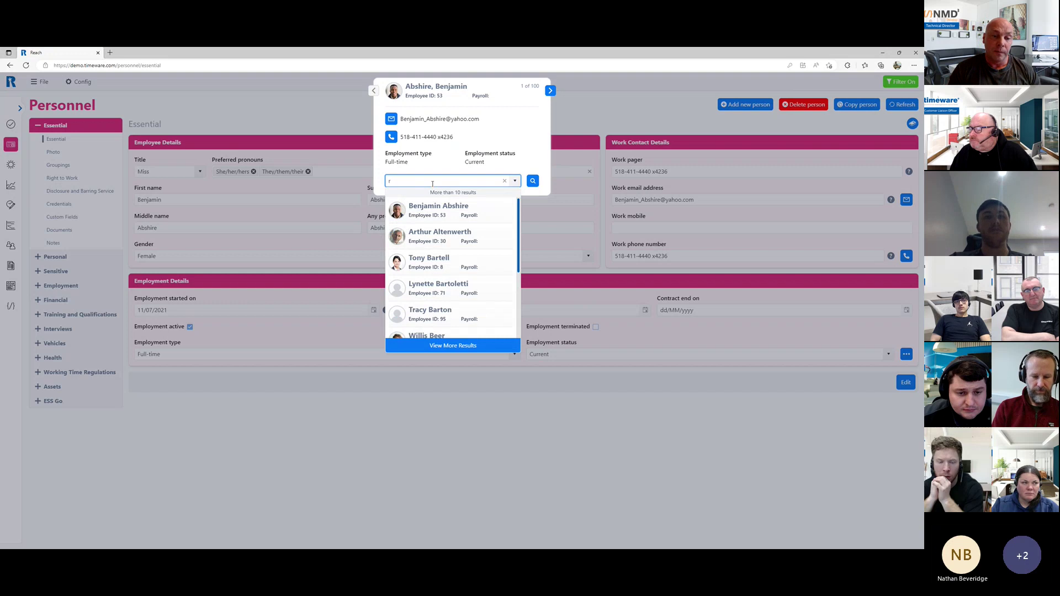
pyautogui.write('a')
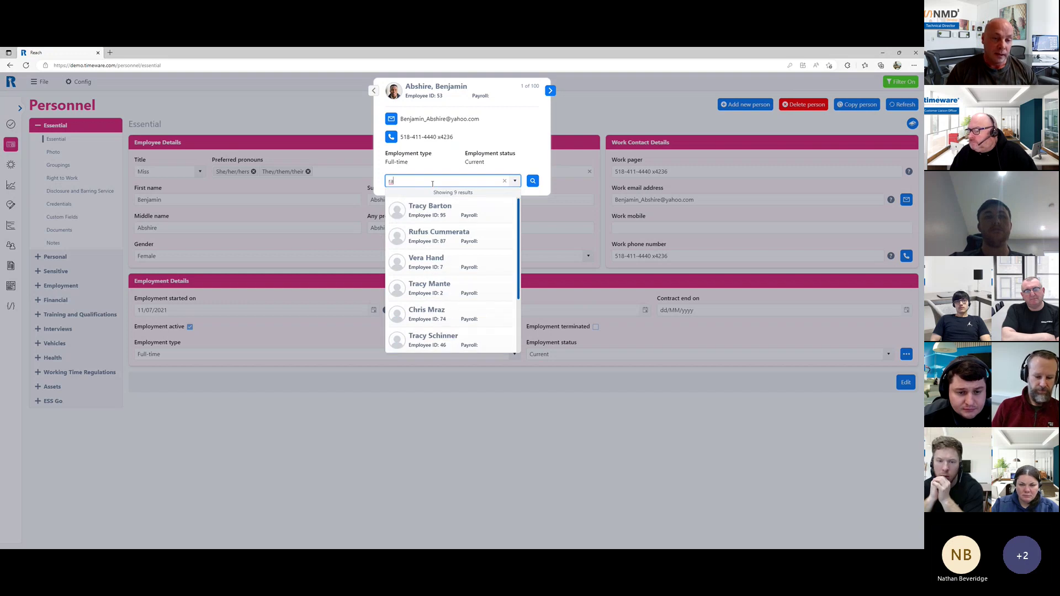
pyautogui.write('n')
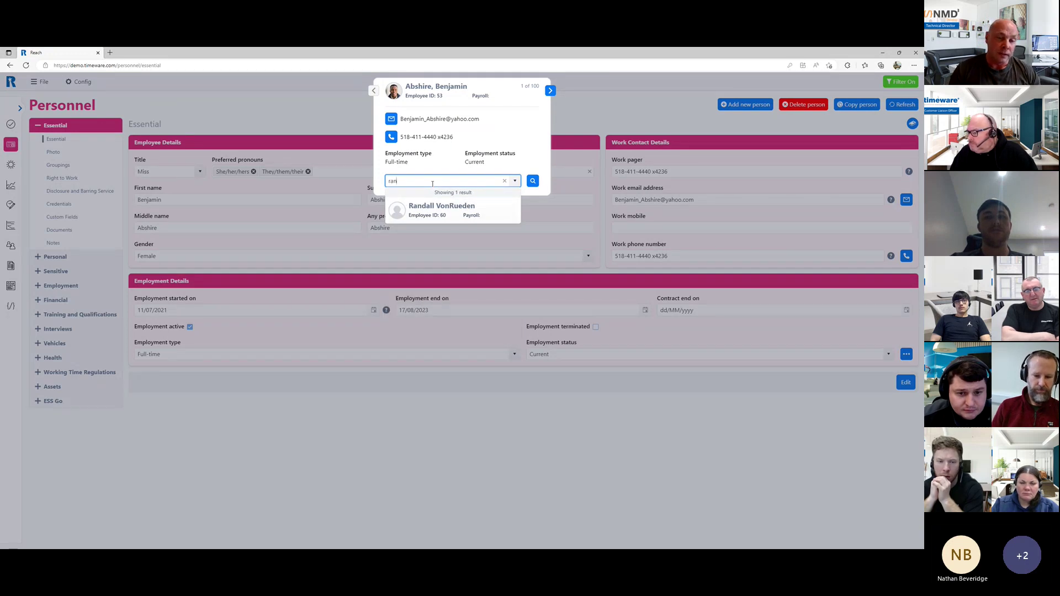
pyautogui.press('BackSpace')
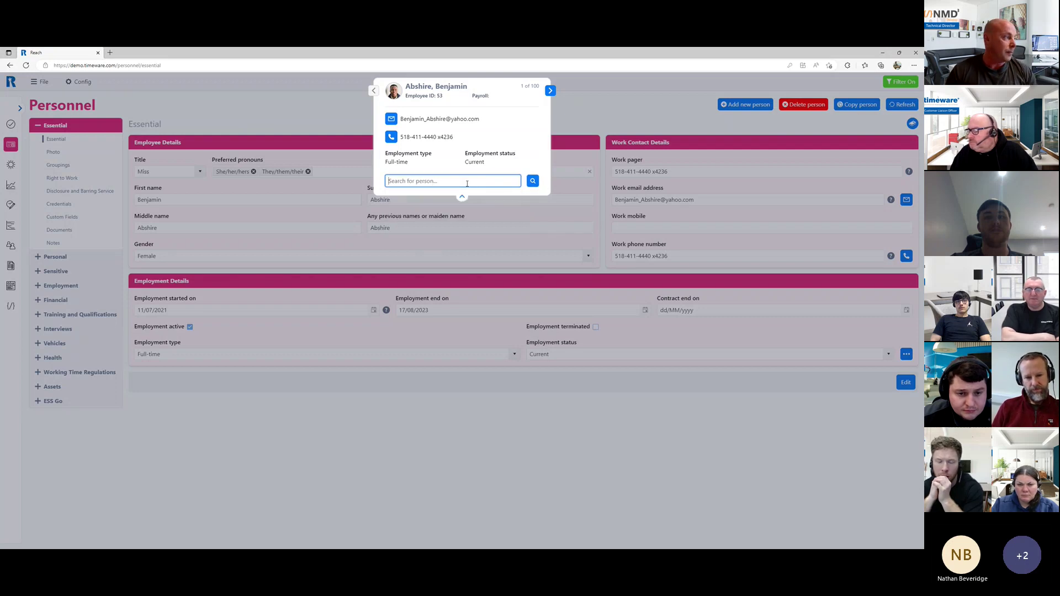
# Search the summary card for people matching "ath" and clear the search
pyautogui.write('at')
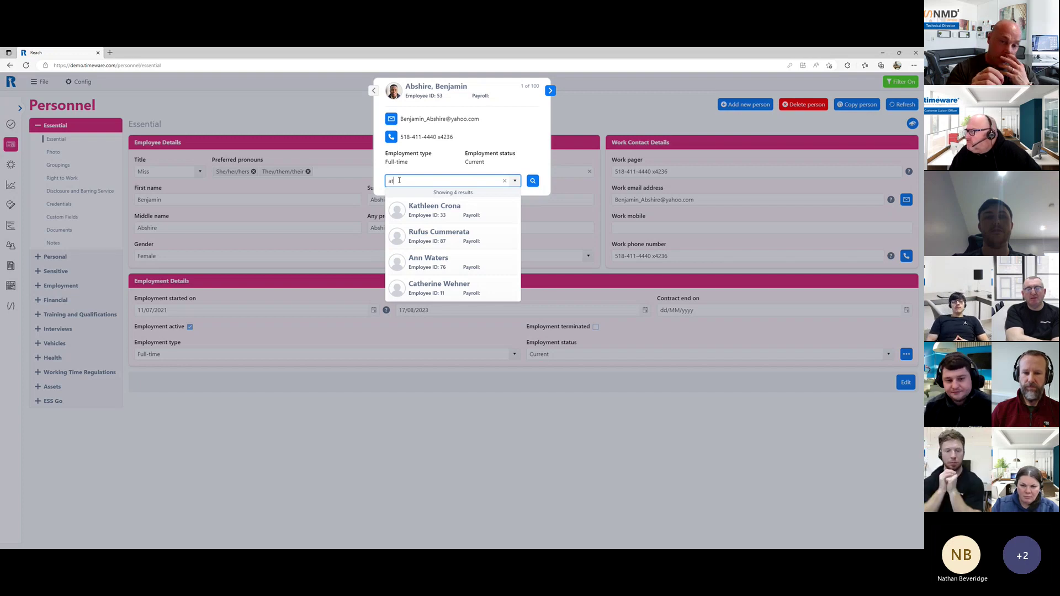
pyautogui.write('h')
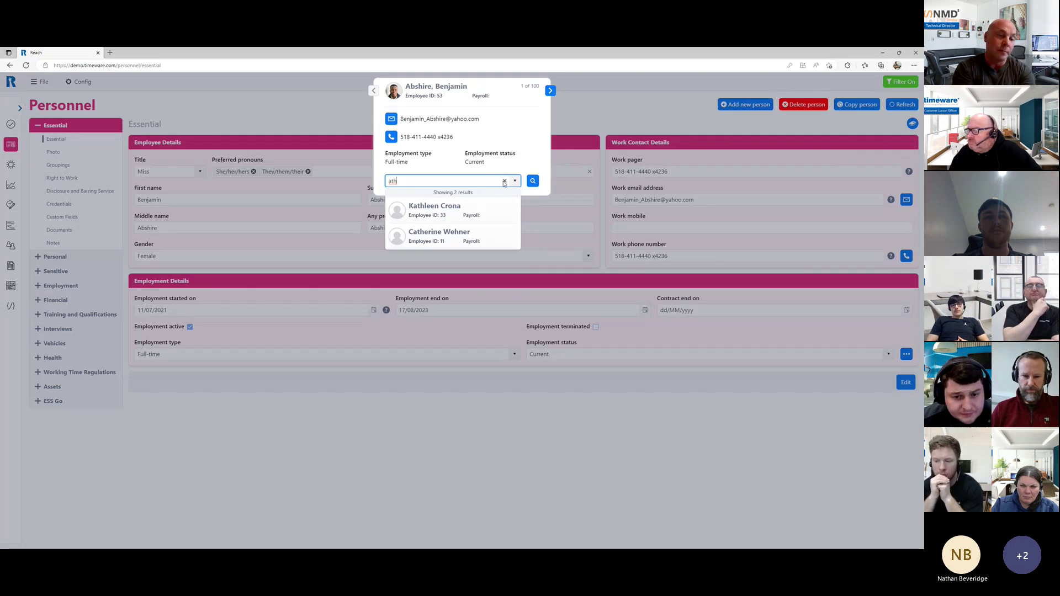
pyautogui.click(504, 182)
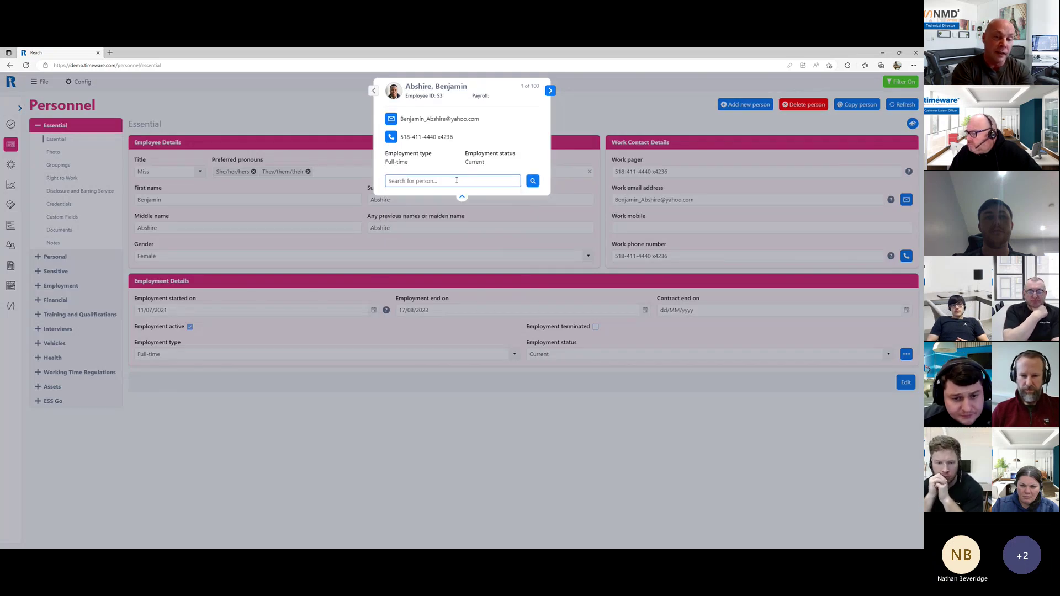
# Search for people matching "a", view the full results in Find Person, and cancel and clear the search
pyautogui.write('a')
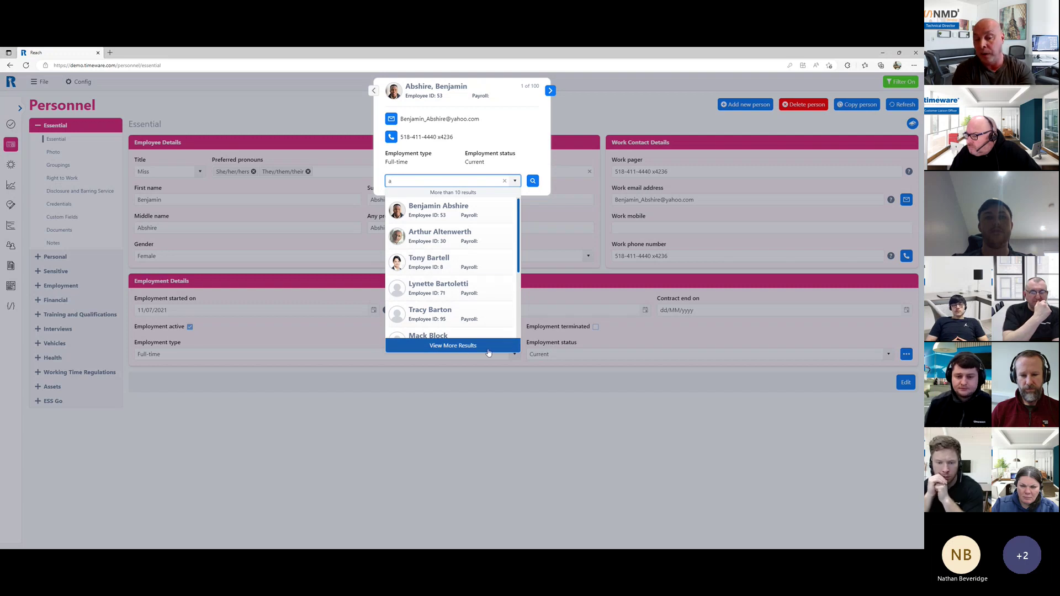
pyautogui.scroll(-3, 488, 348)
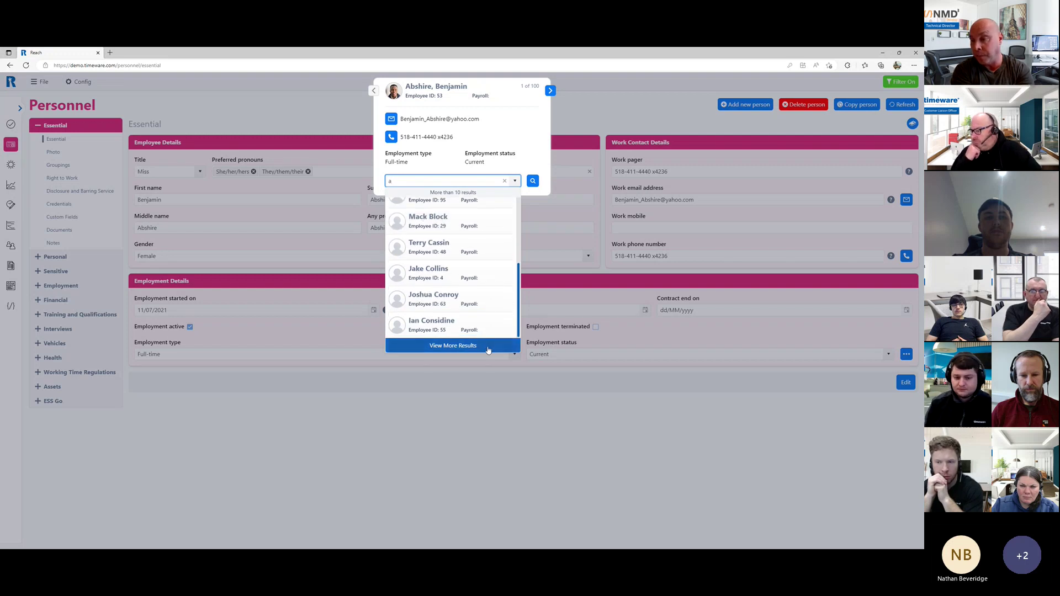
pyautogui.click(488, 348)
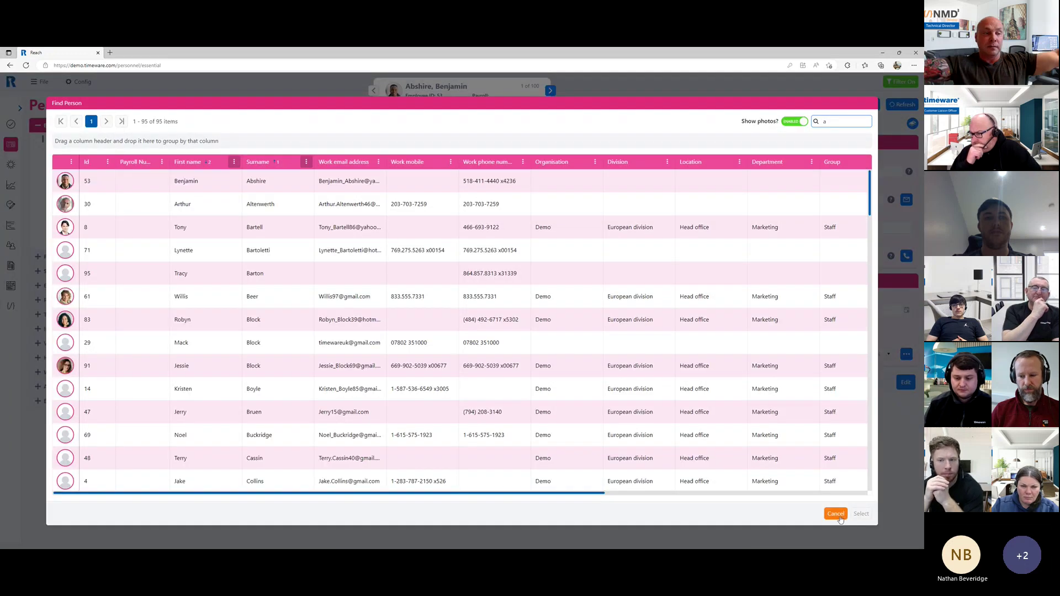
pyautogui.click(836, 514)
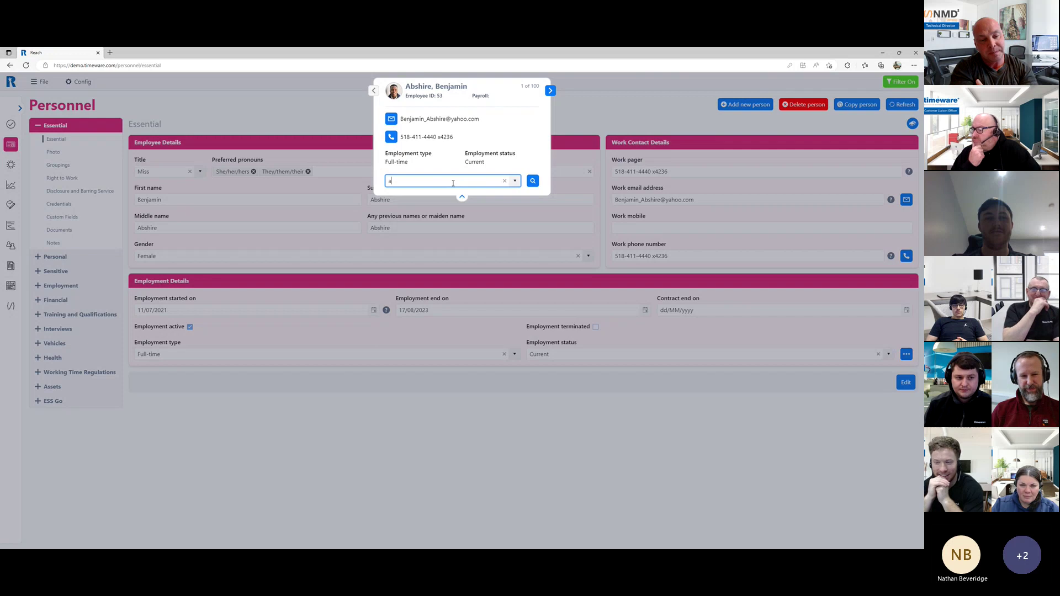
pyautogui.click(504, 182)
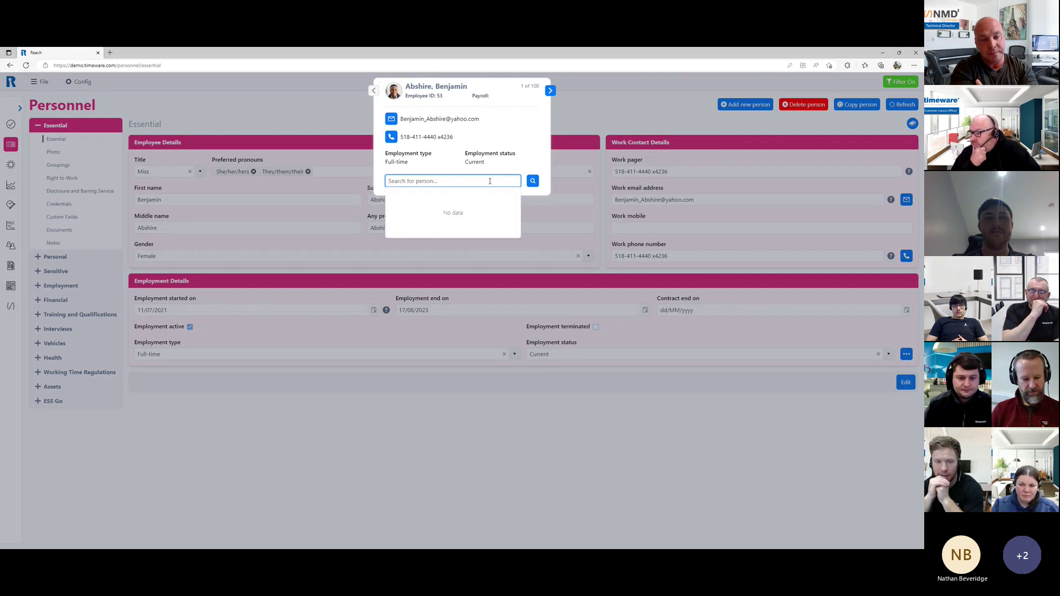
# Search the summary card for "a" and by a single-digit employee ID, clearing the entry
pyautogui.write('a')
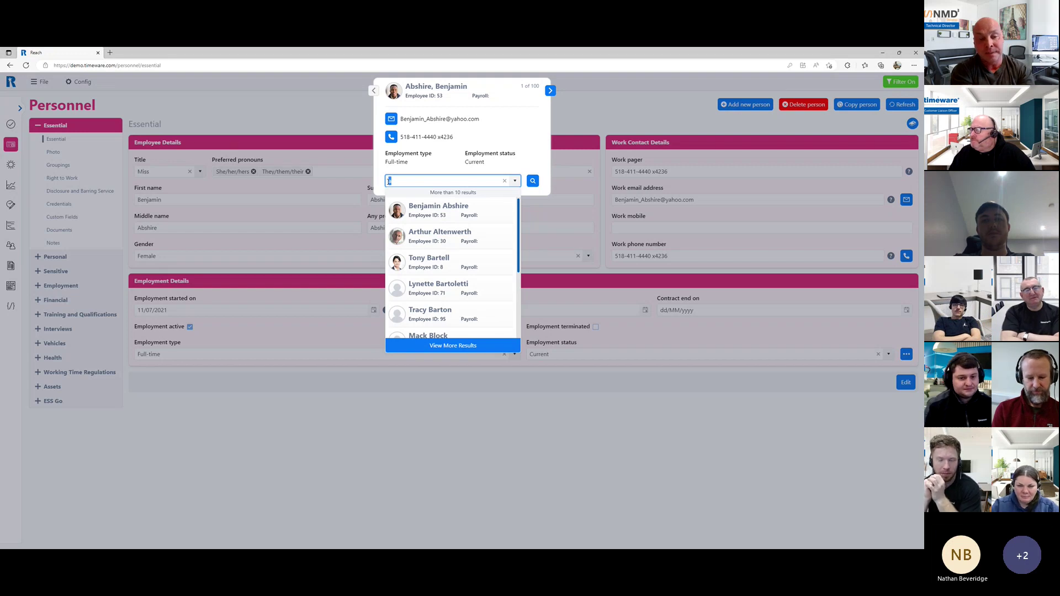
pyautogui.write('8')
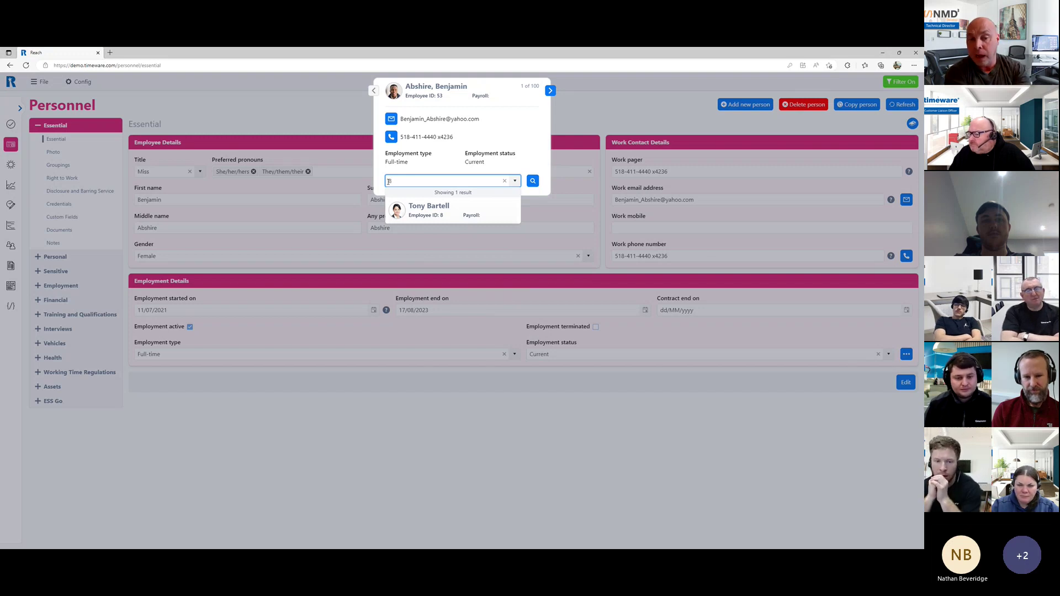
pyautogui.press('BackSpace')
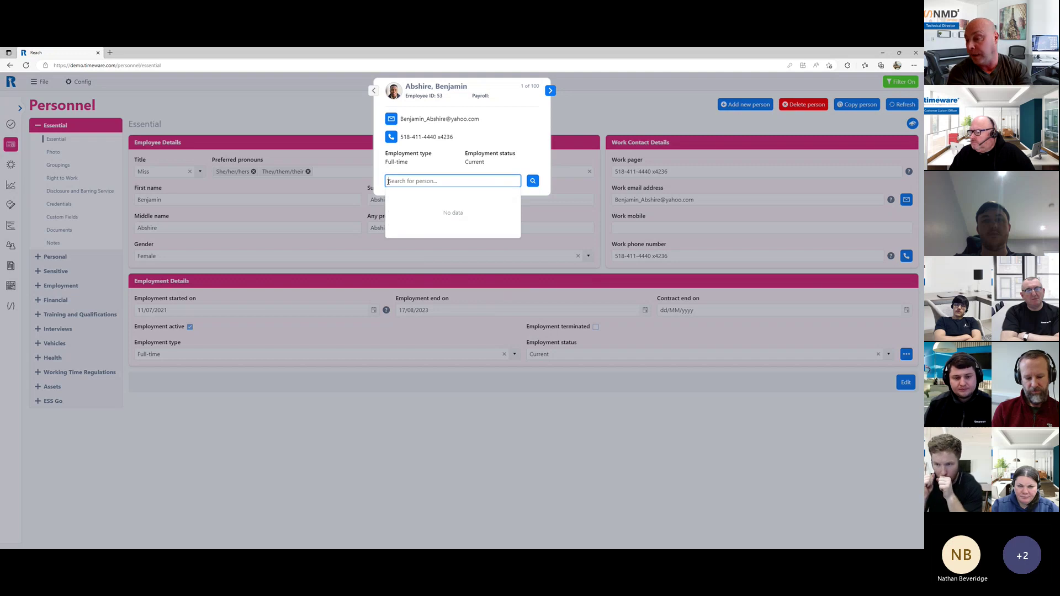
pyautogui.write('8')
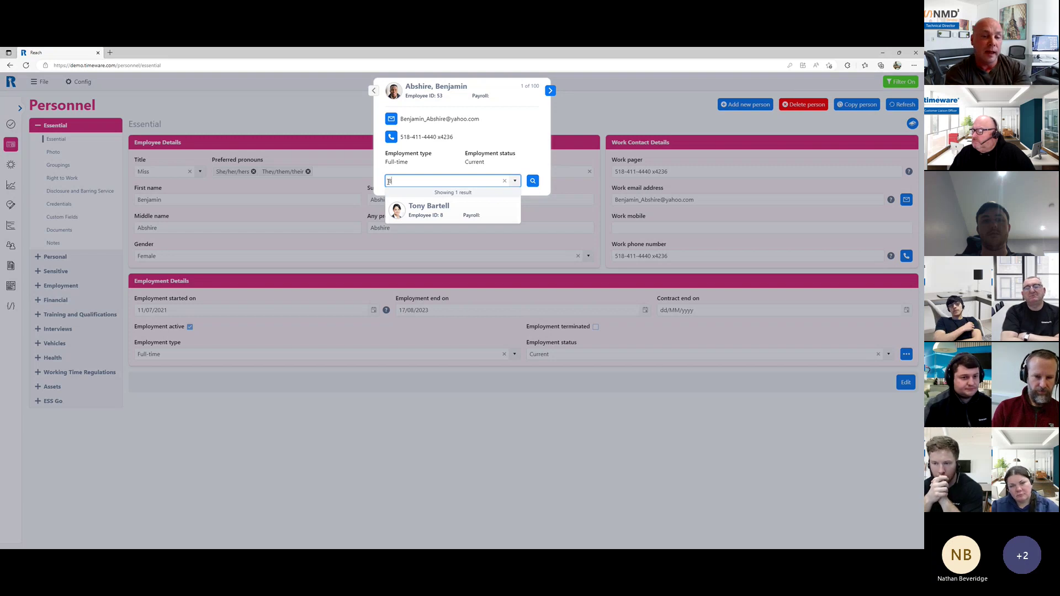
pyautogui.press('BackSpace')
# Search the summary card for people matching "art" and shorten the search text to "a"
pyautogui.write('ar')
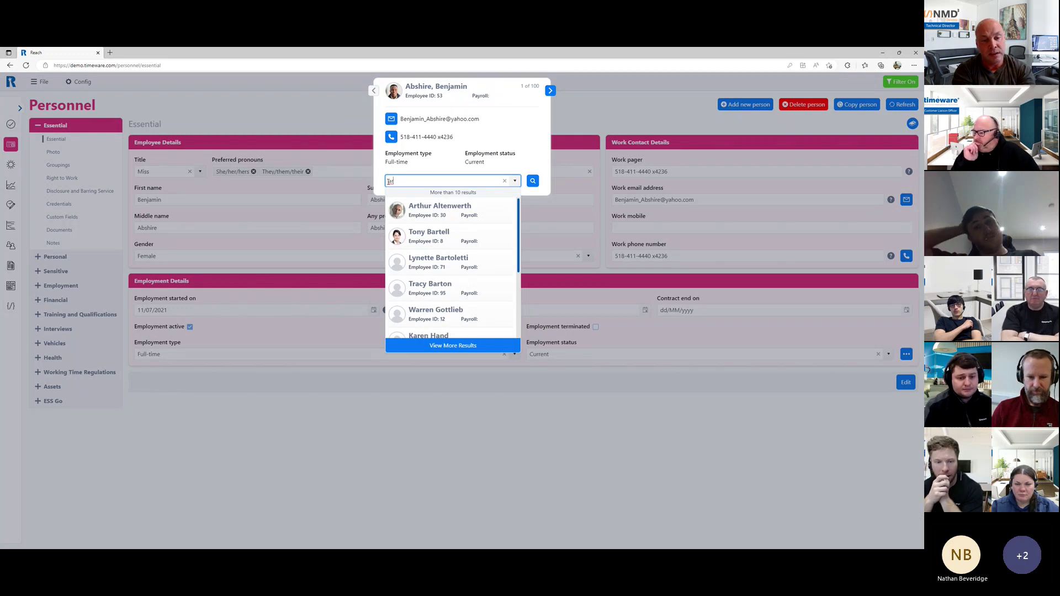
pyautogui.write('t')
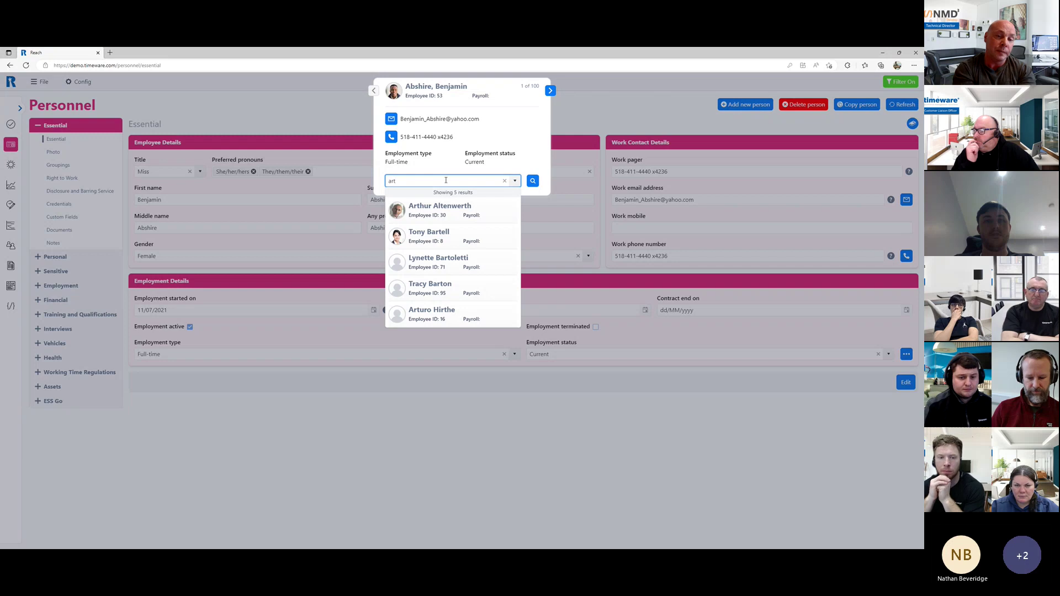
pyautogui.press('BackSpace')
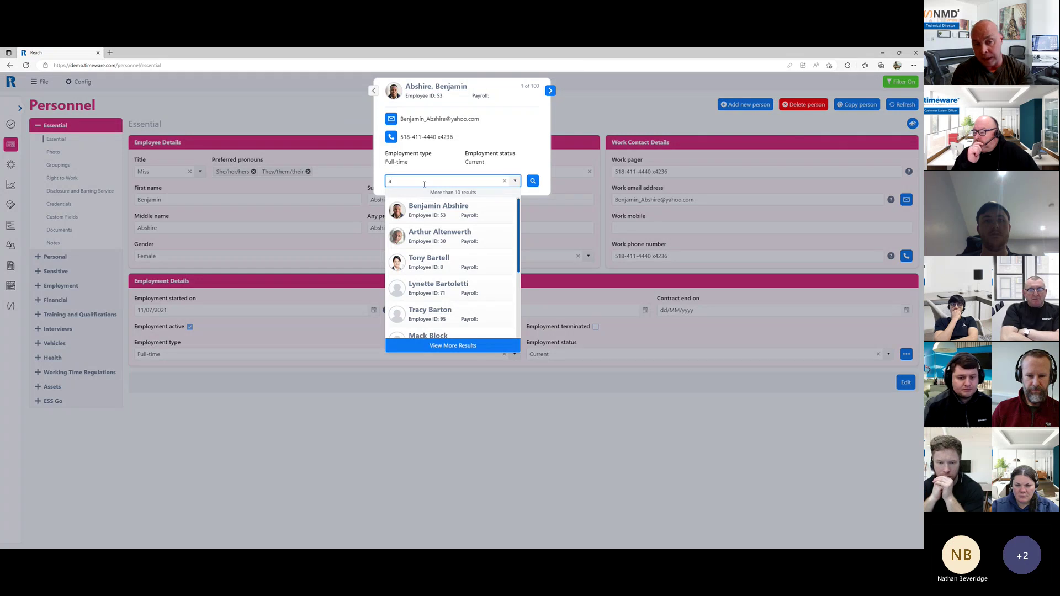
# Open the full results in Find Person, refine the search to "art", and clear it to list everyone
pyautogui.click(459, 346)
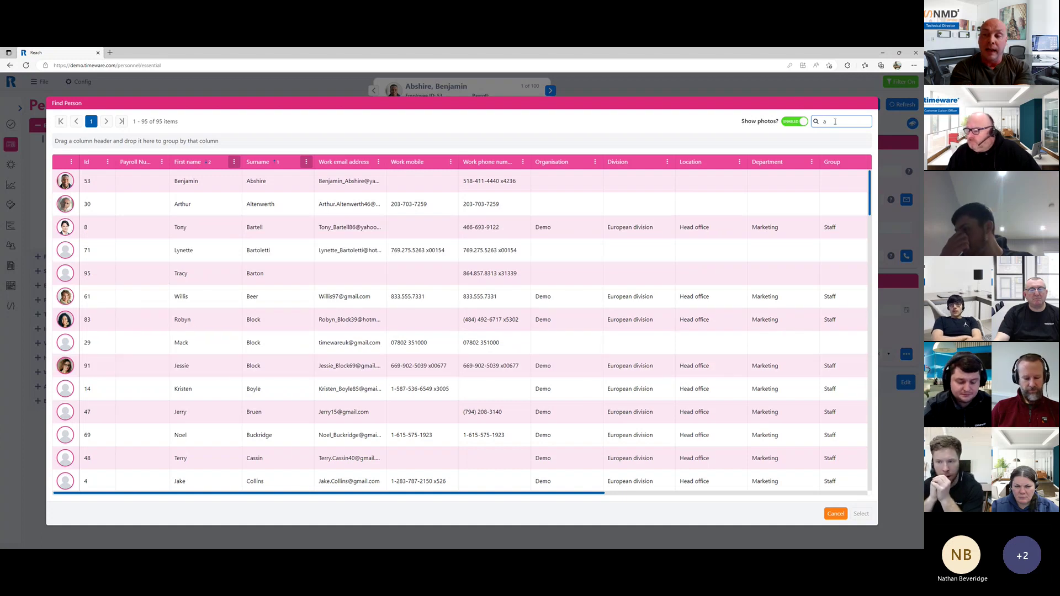
pyautogui.write('rt')
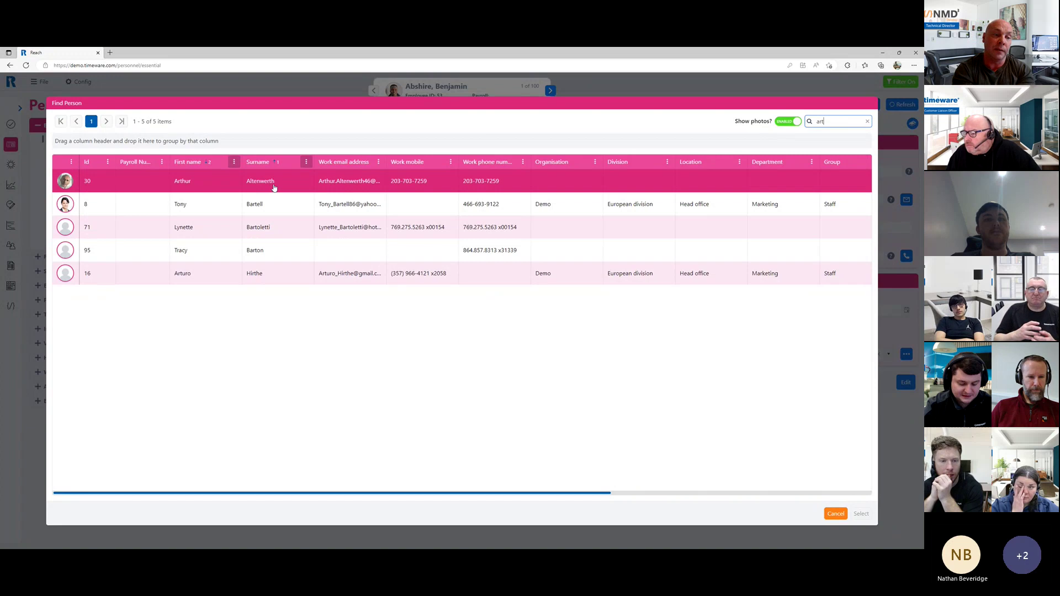
pyautogui.click(869, 122)
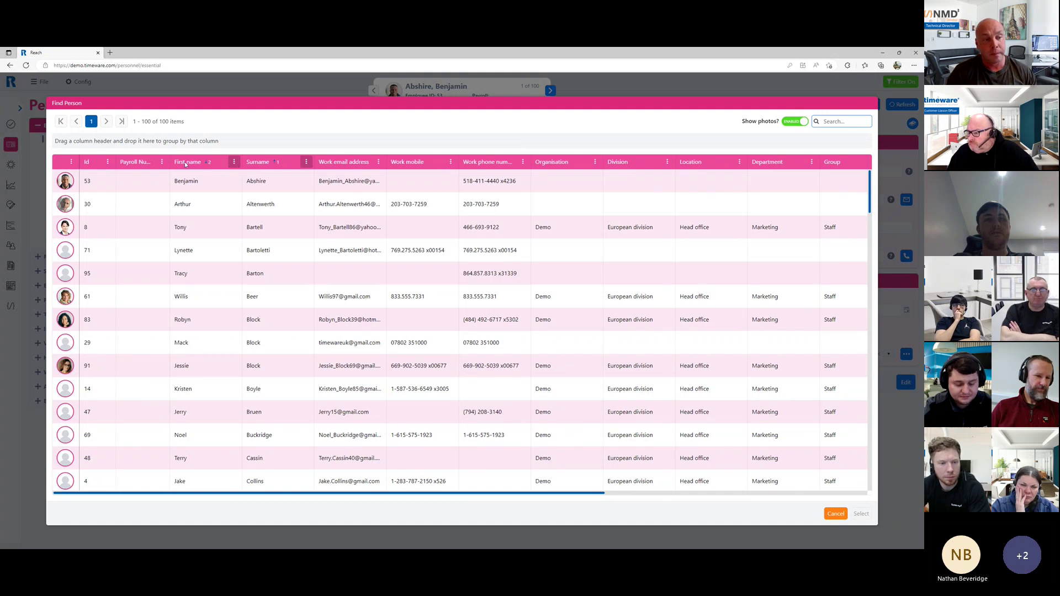
# Examine the sorting, locking and column options of the First name and Surname columns in Find Person
pyautogui.click(234, 162)
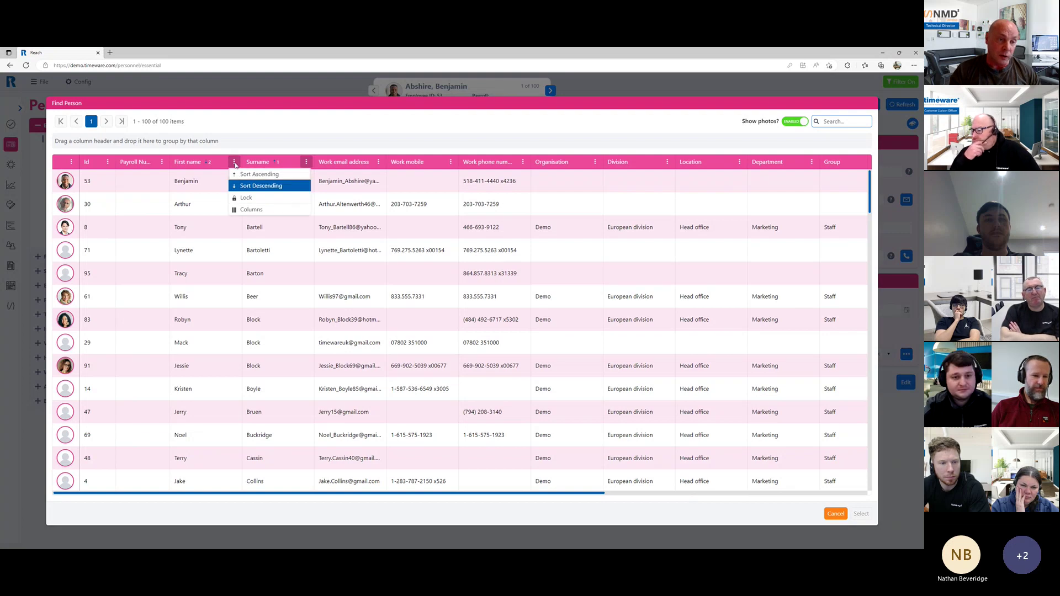
pyautogui.click(234, 165)
pyautogui.click(307, 163)
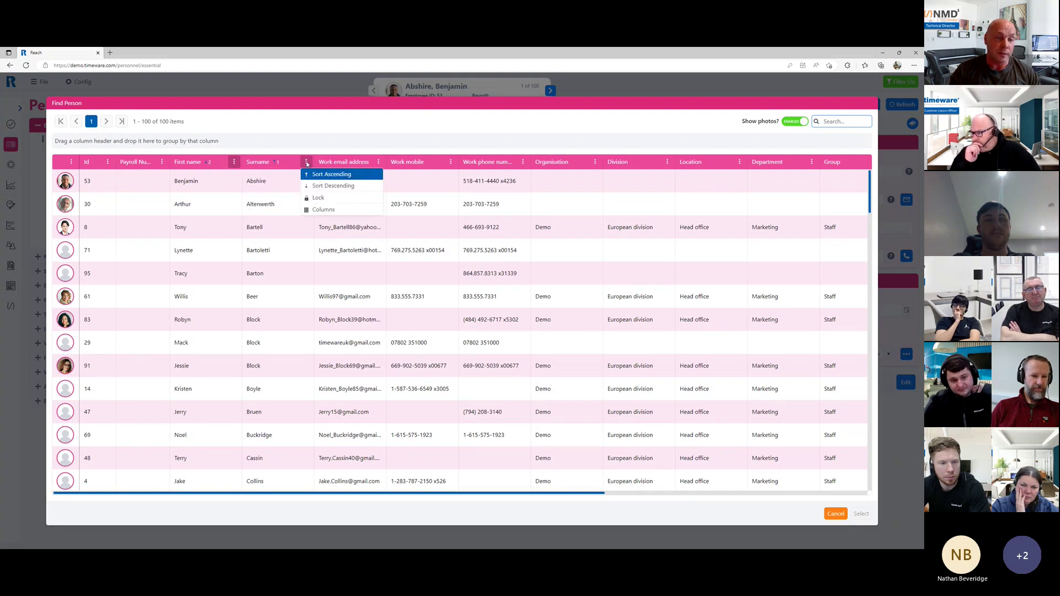
# Try to lock the Surname column in Find Person, checking it with horizontal scrolling, and view the First name column's options
pyautogui.click(313, 199)
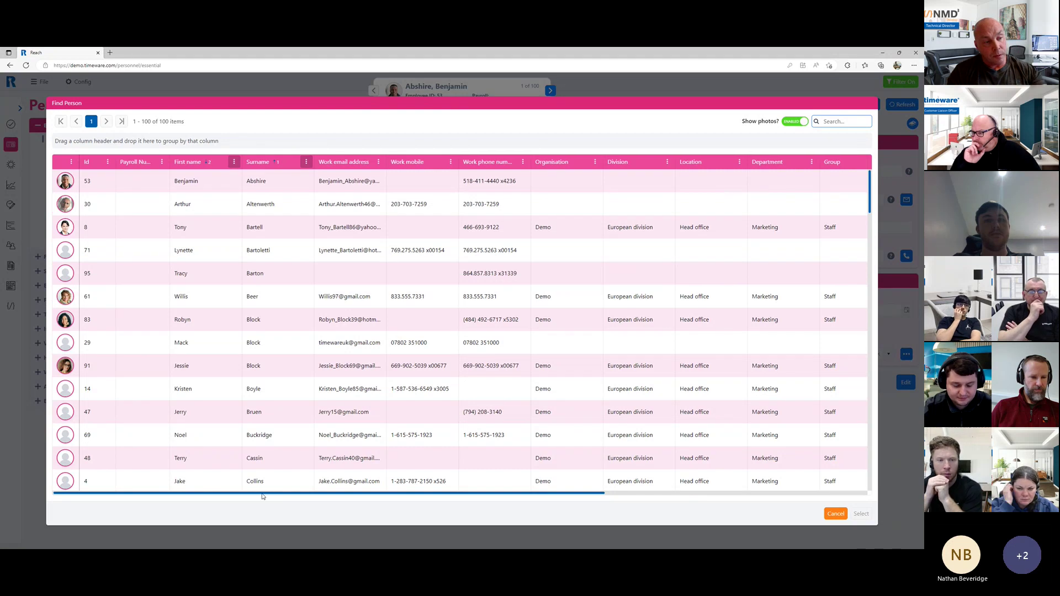
pyautogui.moveTo(262, 497); pyautogui.dragTo(248, 496)
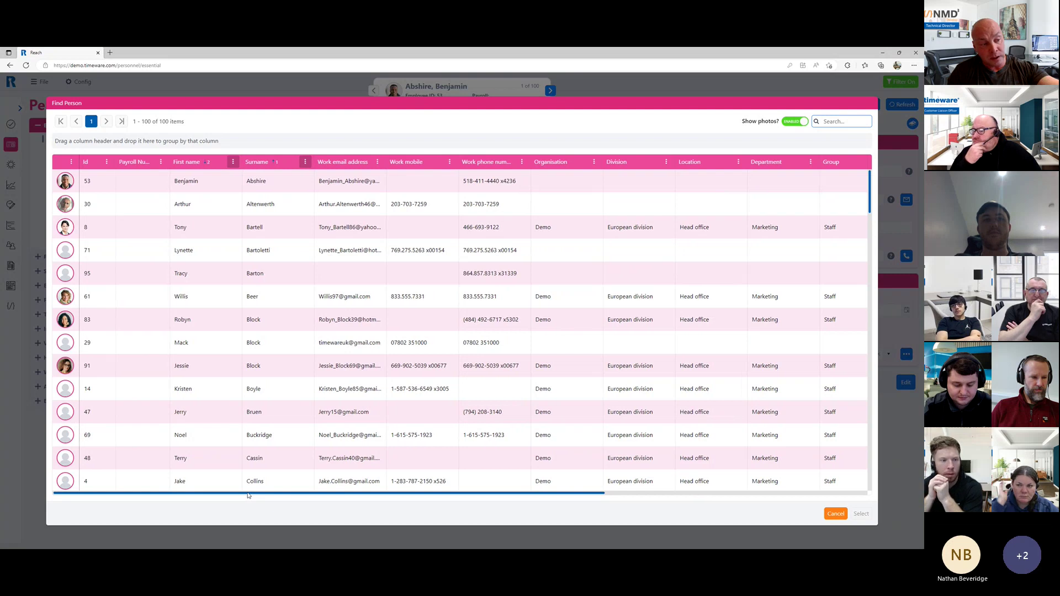
pyautogui.moveTo(248, 496)
pyautogui.mouseDown()
pyautogui.moveTo(372, 483)
pyautogui.moveTo(243, 490)
pyautogui.mouseUp()
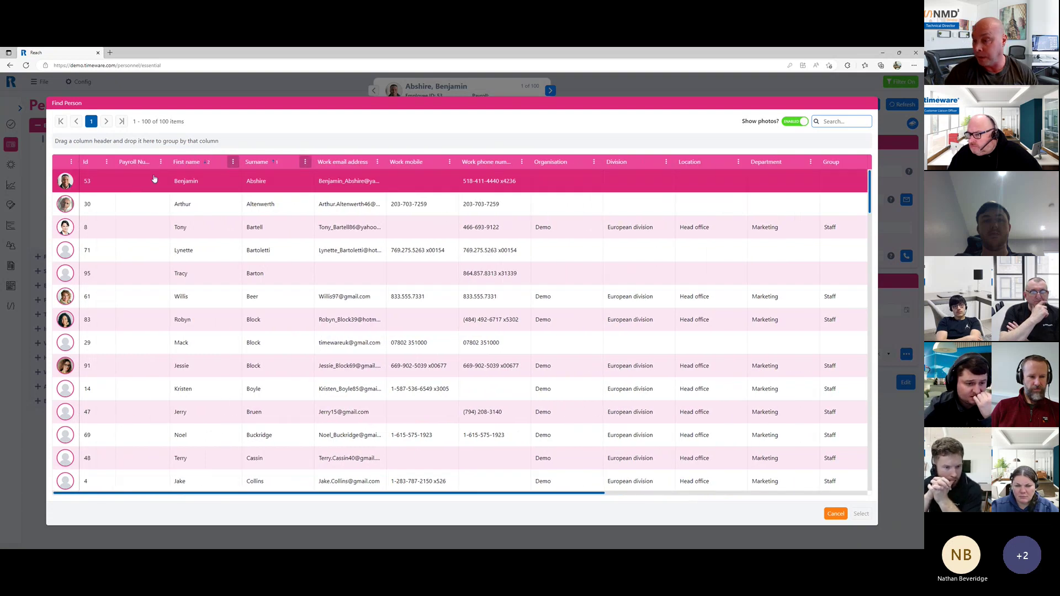
pyautogui.click(234, 162)
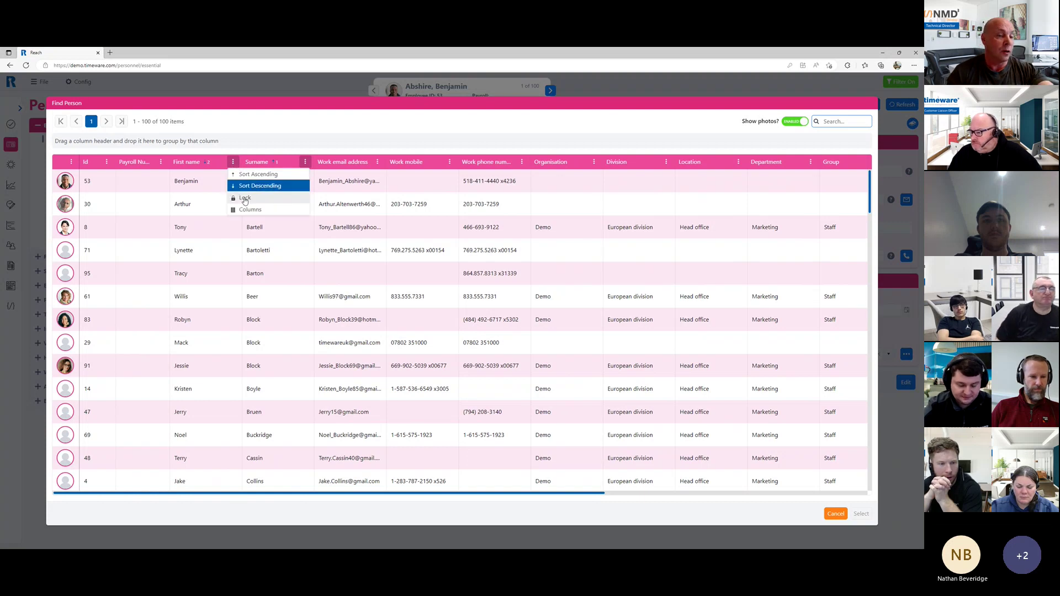
pyautogui.click(89, 155)
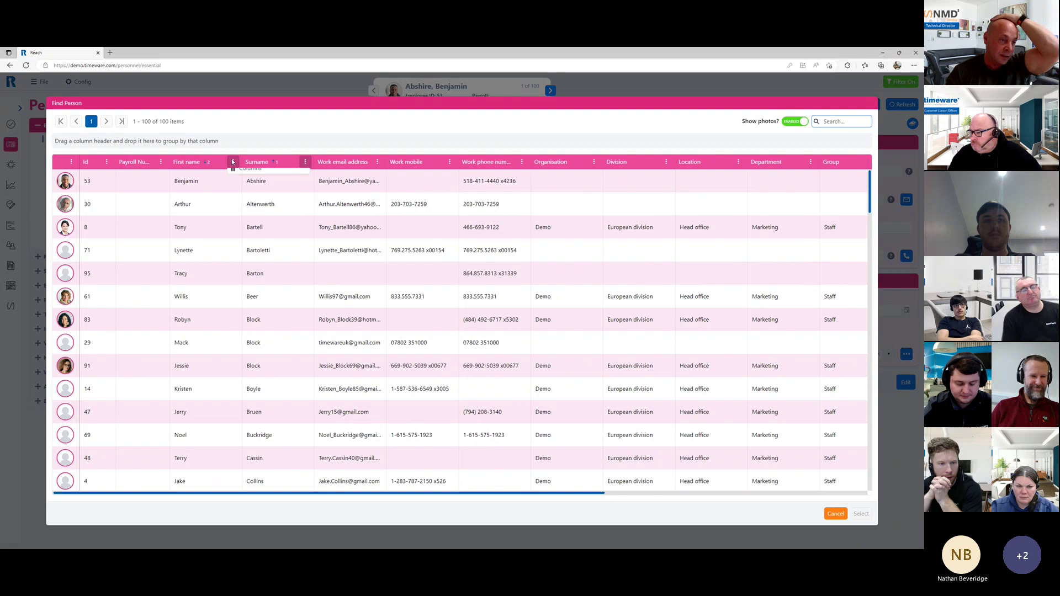
# Lock the Id column to test it with horizontal scrolling, and unlock it again
pyautogui.click(106, 162)
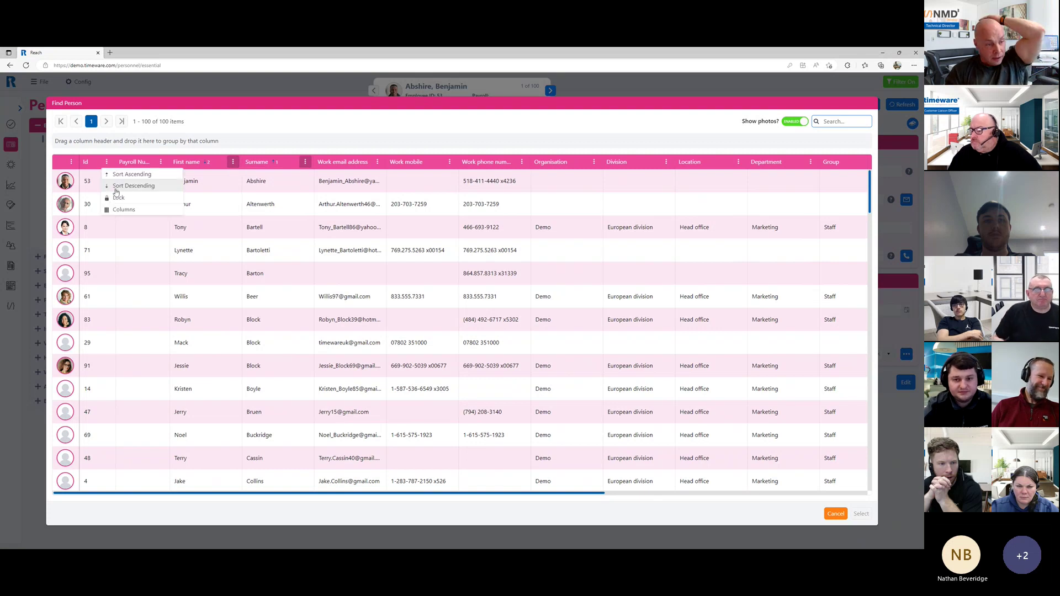
pyautogui.click(119, 198)
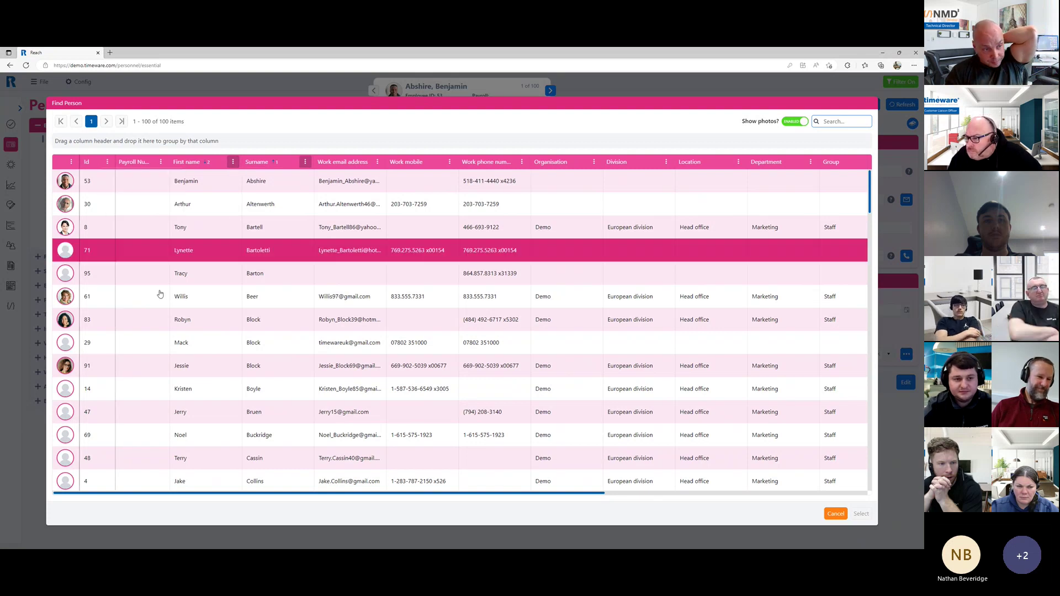
pyautogui.moveTo(116, 497)
pyautogui.mouseDown()
pyautogui.moveTo(352, 484)
pyautogui.moveTo(115, 484)
pyautogui.mouseUp()
pyautogui.click(100, 204)
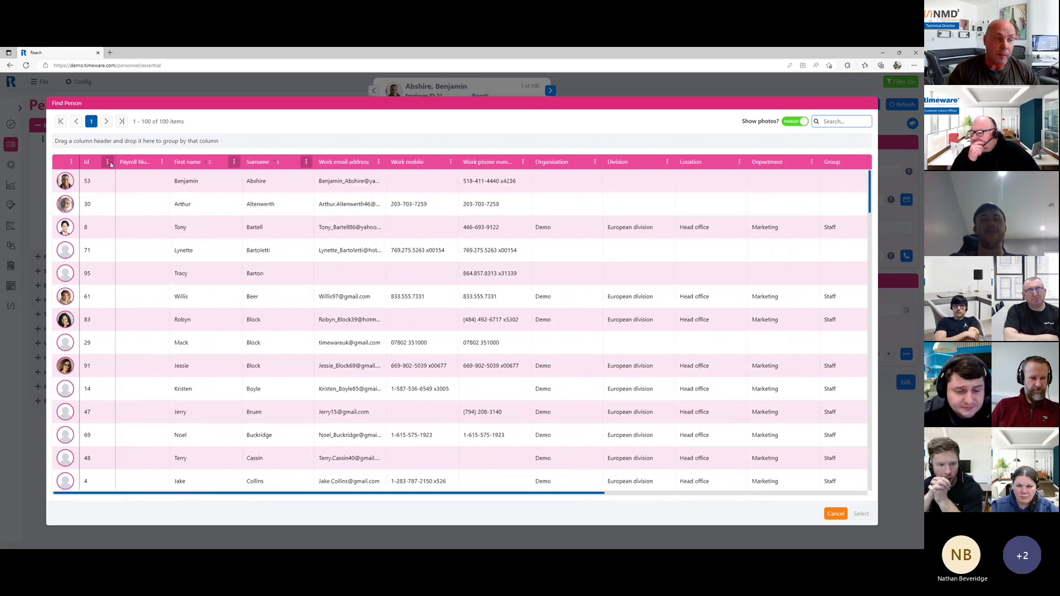
pyautogui.click(107, 161)
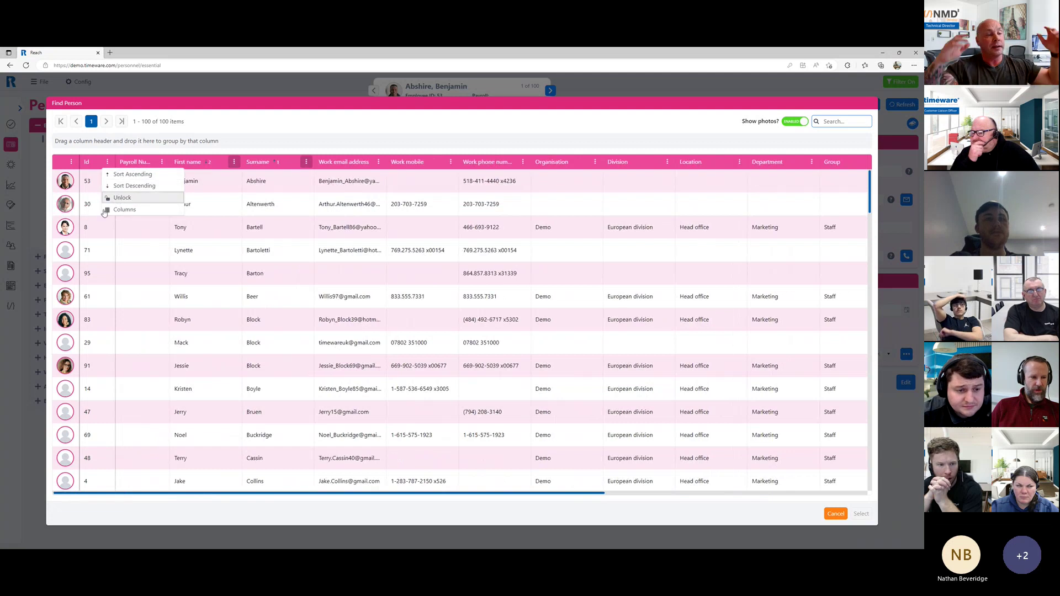
pyautogui.click(117, 198)
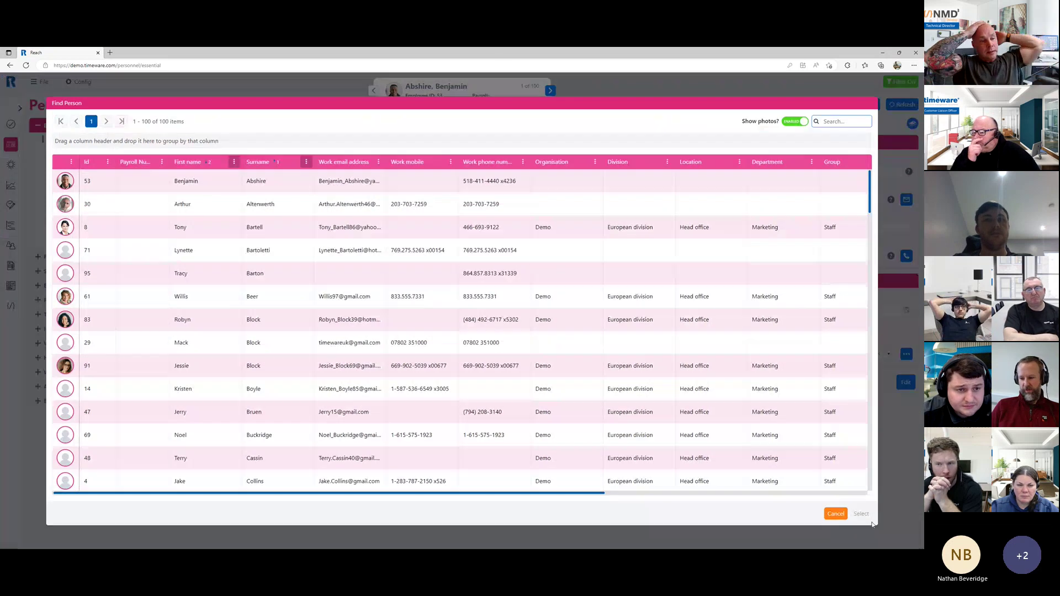
# Close Find Person, reopen it with the search text "a", and lock the Id column
pyautogui.click(836, 513)
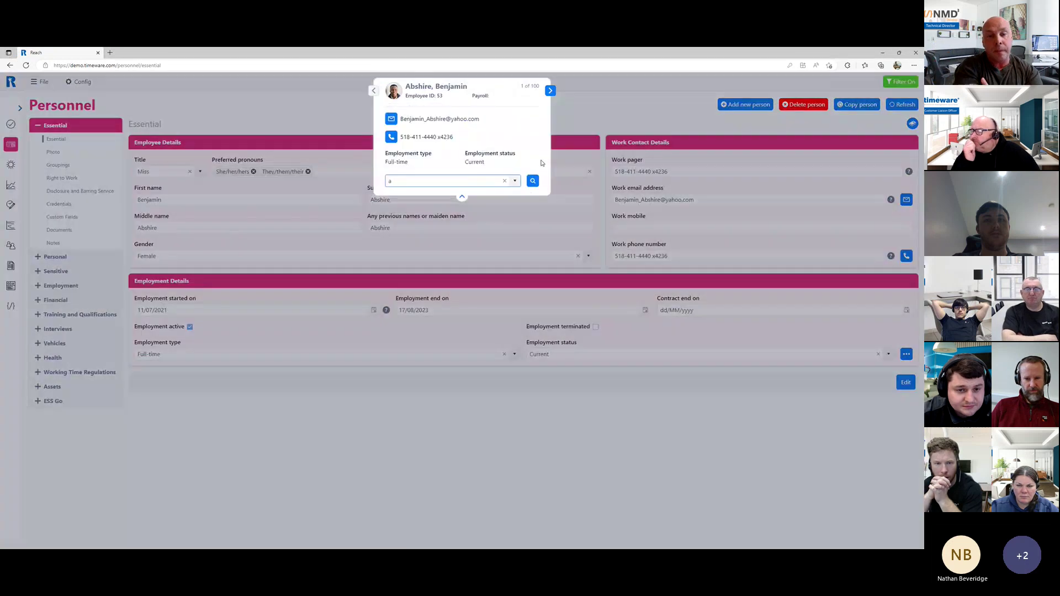
pyautogui.click(532, 182)
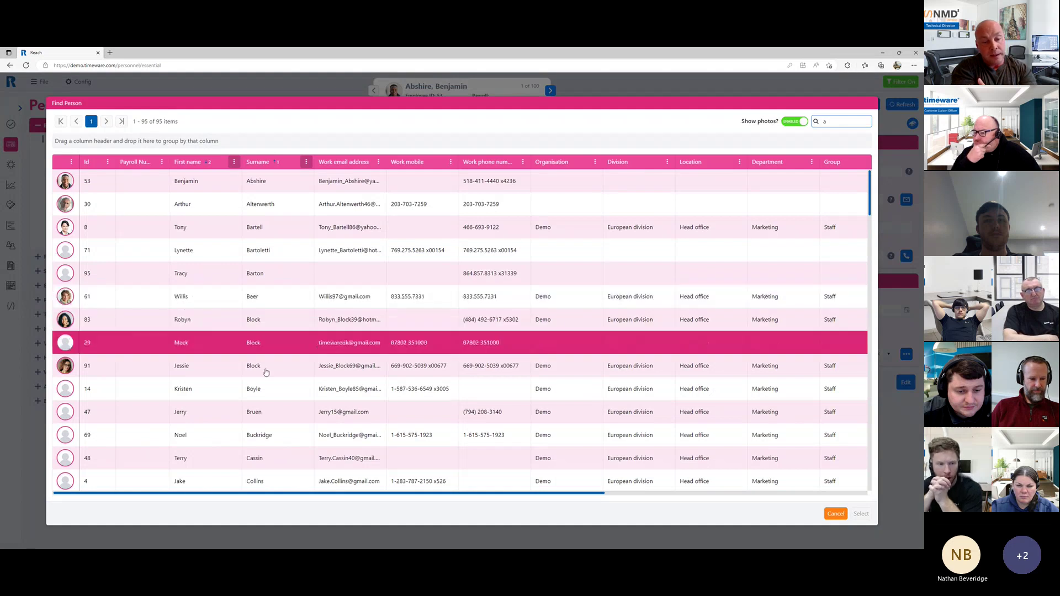
pyautogui.moveTo(194, 495); pyautogui.dragTo(169, 497)
pyautogui.click(106, 162)
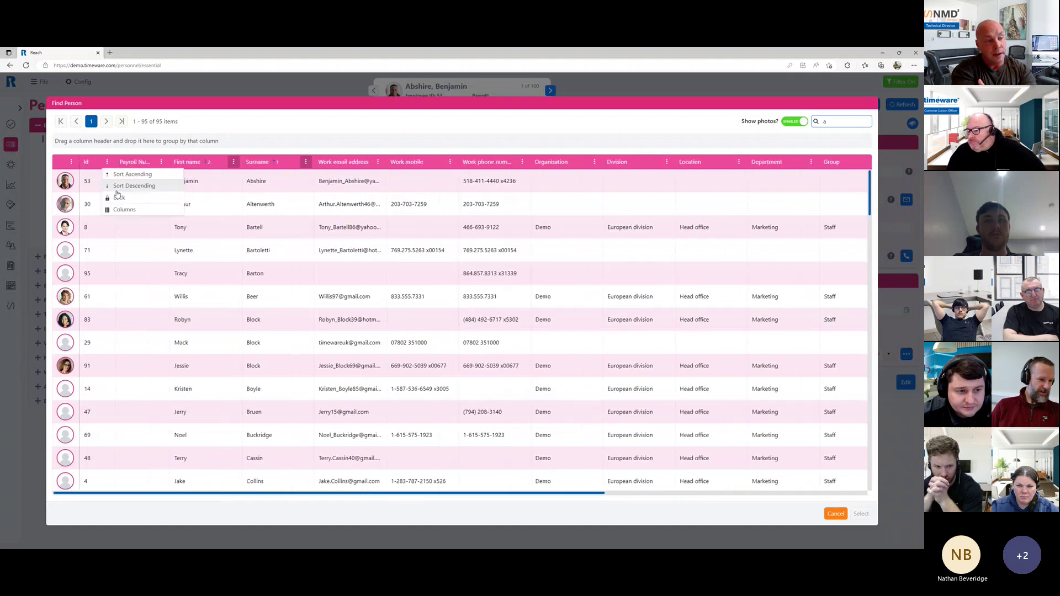
pyautogui.click(120, 208)
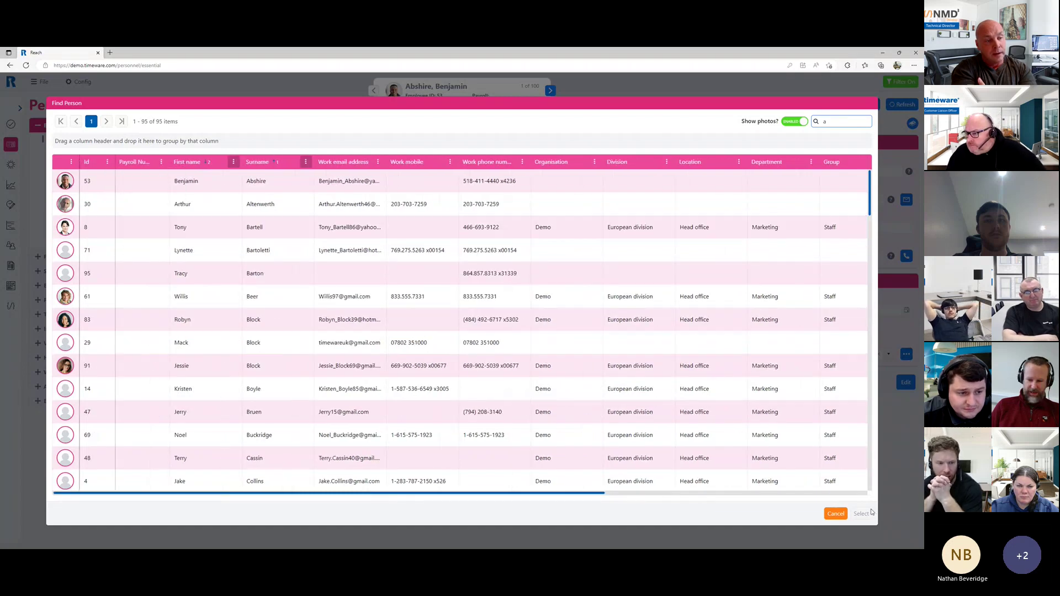
# Close and reopen Find Person, and move the Work email address column directly after the Id column
pyautogui.click(835, 514)
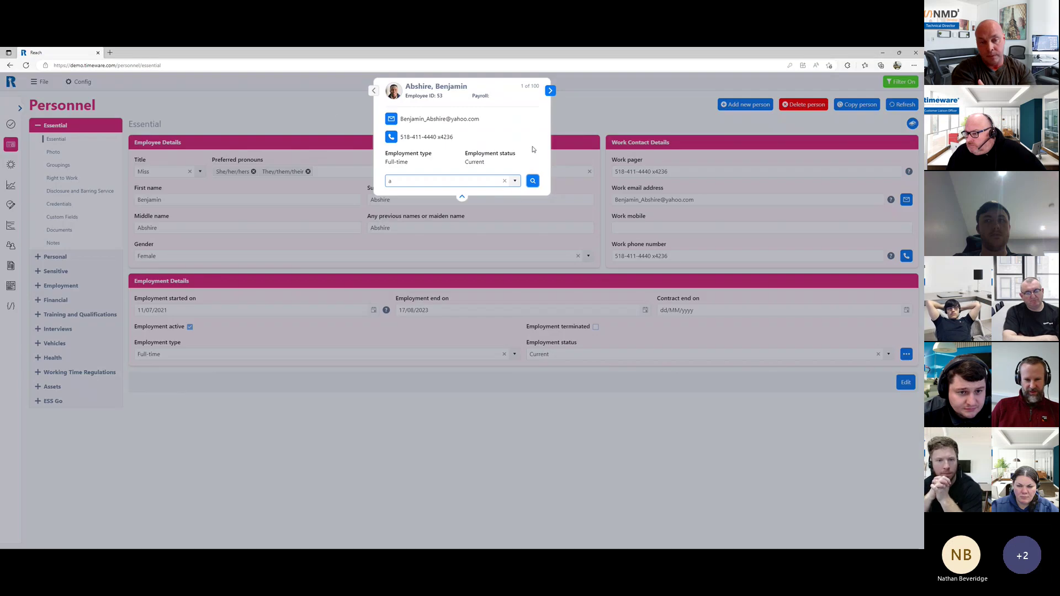
pyautogui.click(533, 182)
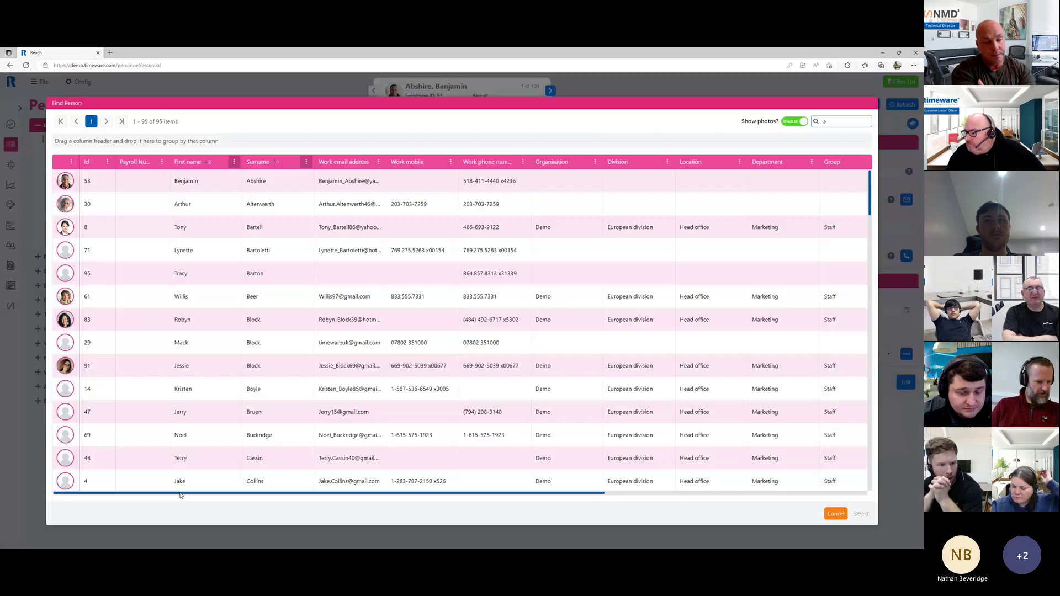
pyautogui.moveTo(181, 494)
pyautogui.mouseDown()
pyautogui.moveTo(428, 493)
pyautogui.moveTo(167, 500)
pyautogui.mouseUp()
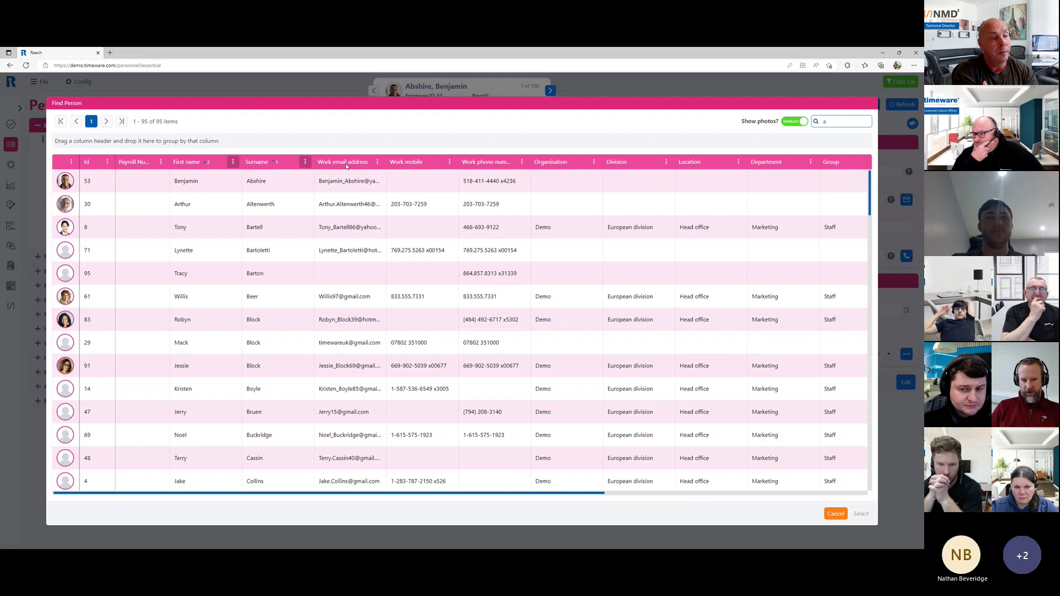
pyautogui.moveTo(347, 165); pyautogui.dragTo(117, 162)
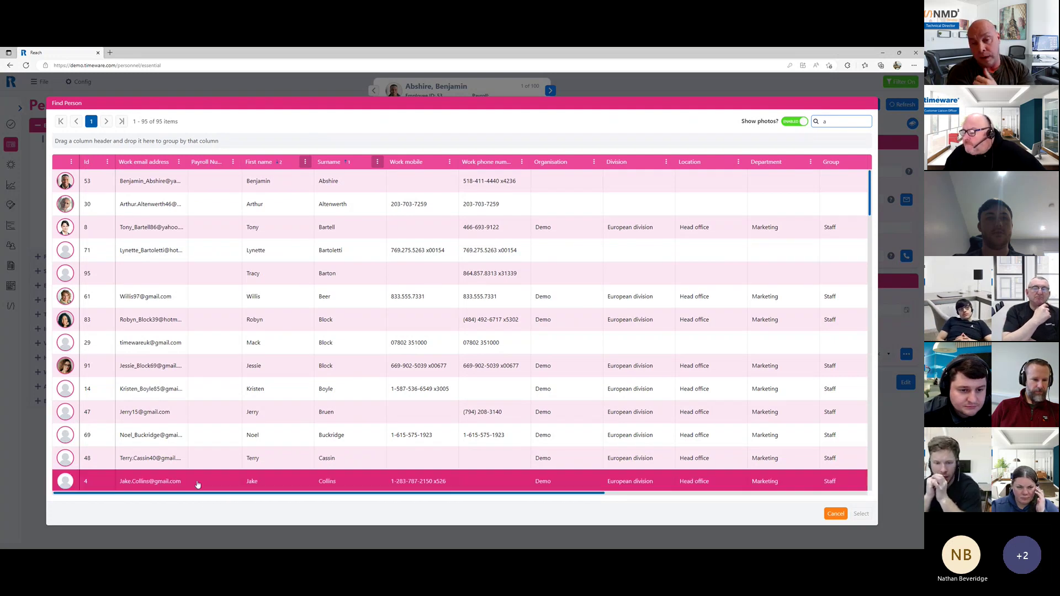
# Hide the Work email address and Work phone number columns in the Find Person list
pyautogui.click(183, 163)
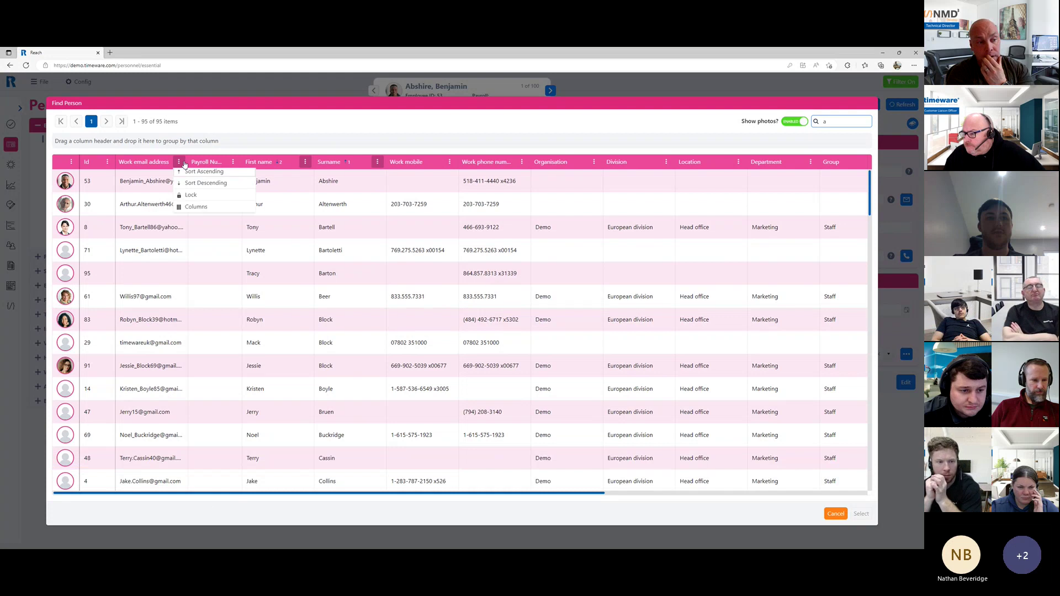
pyautogui.click(196, 211)
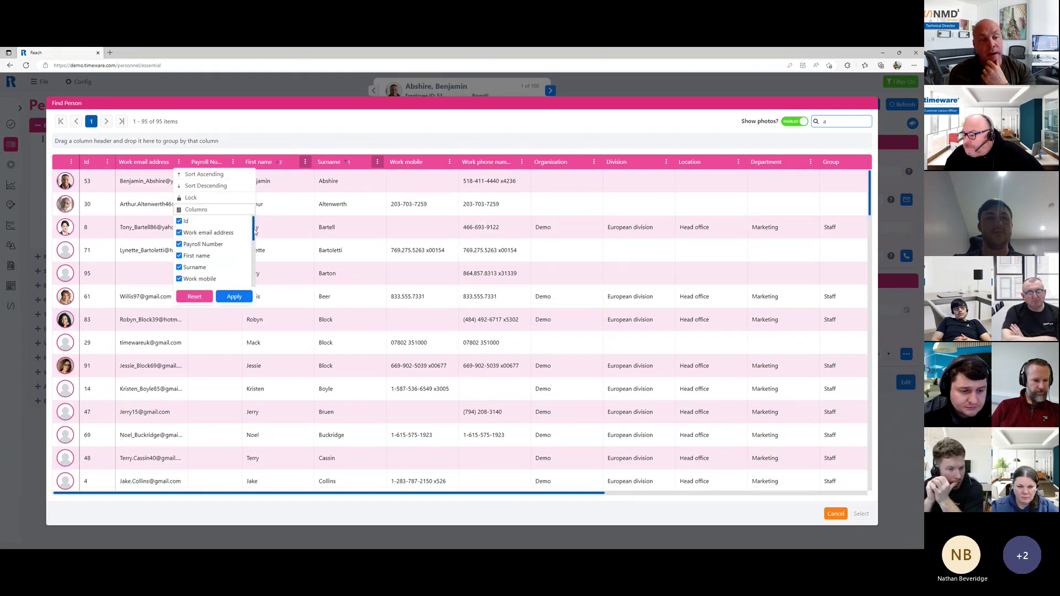
pyautogui.moveTo(253, 232); pyautogui.dragTo(254, 248)
pyautogui.scroll(3, 254, 249)
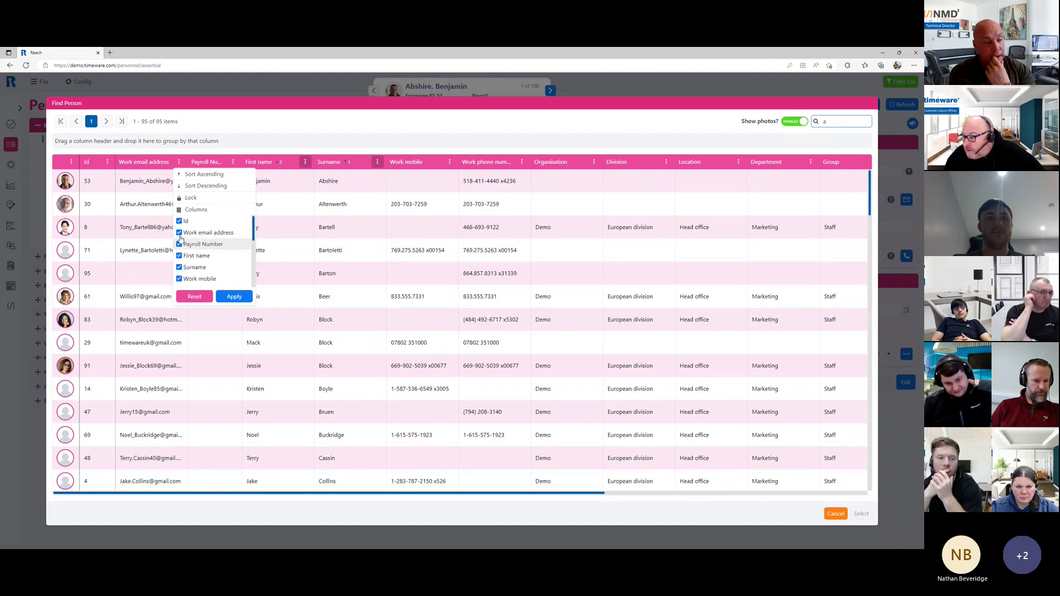
pyautogui.scroll(-3, 180, 243)
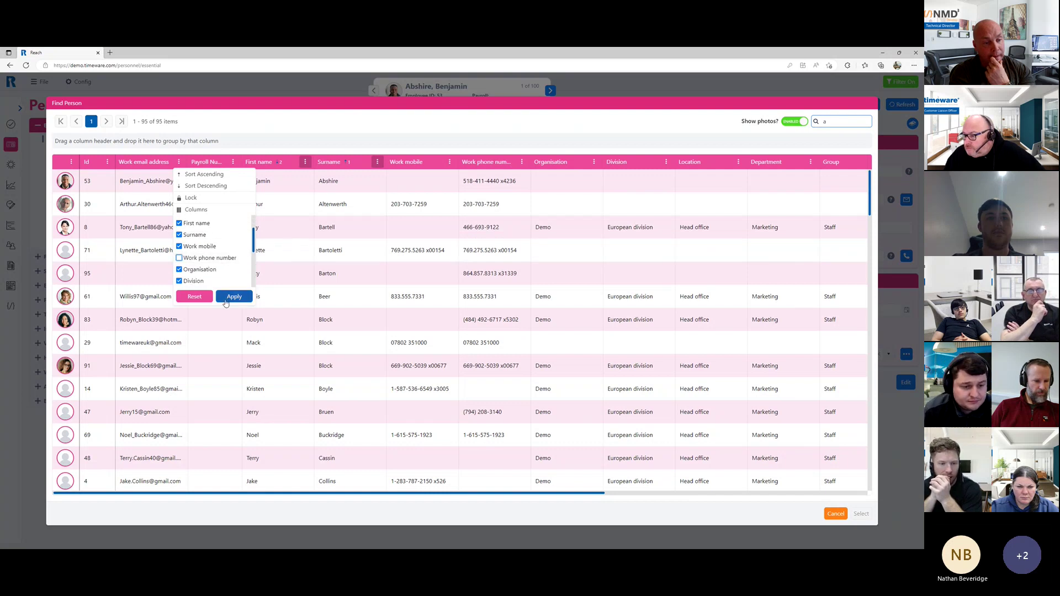
pyautogui.click(234, 297)
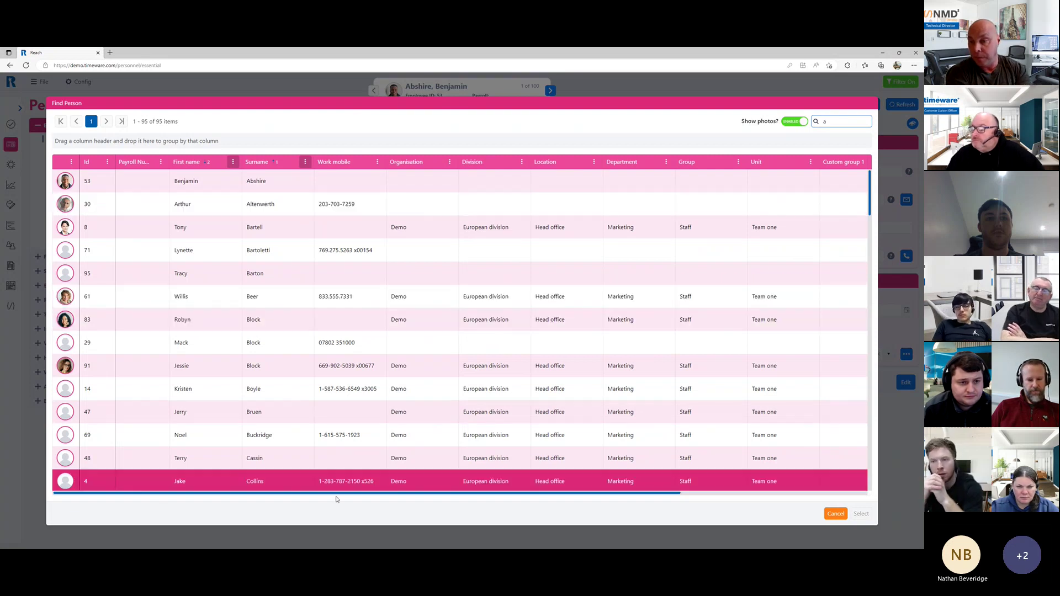
pyautogui.moveTo(338, 493)
pyautogui.mouseDown()
pyautogui.moveTo(390, 497)
pyautogui.moveTo(338, 497)
pyautogui.mouseUp()
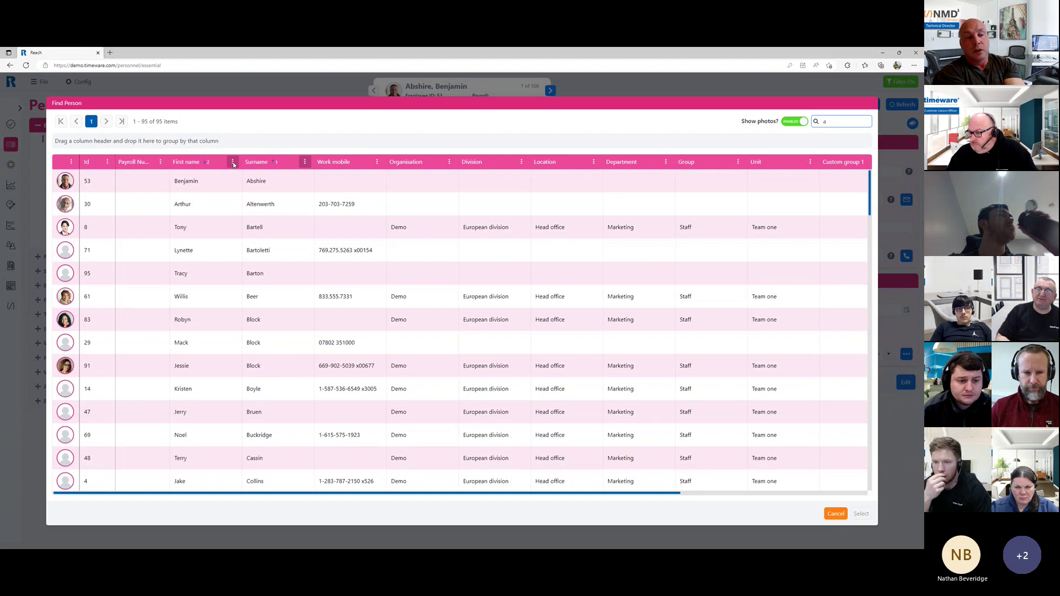
pyautogui.click(273, 181)
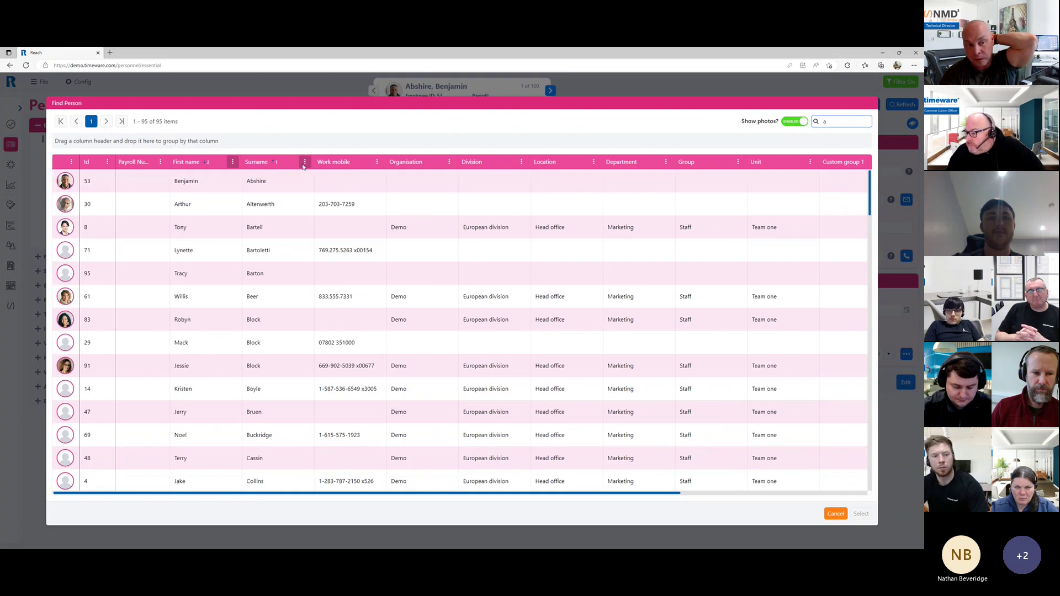
pyautogui.click(301, 185)
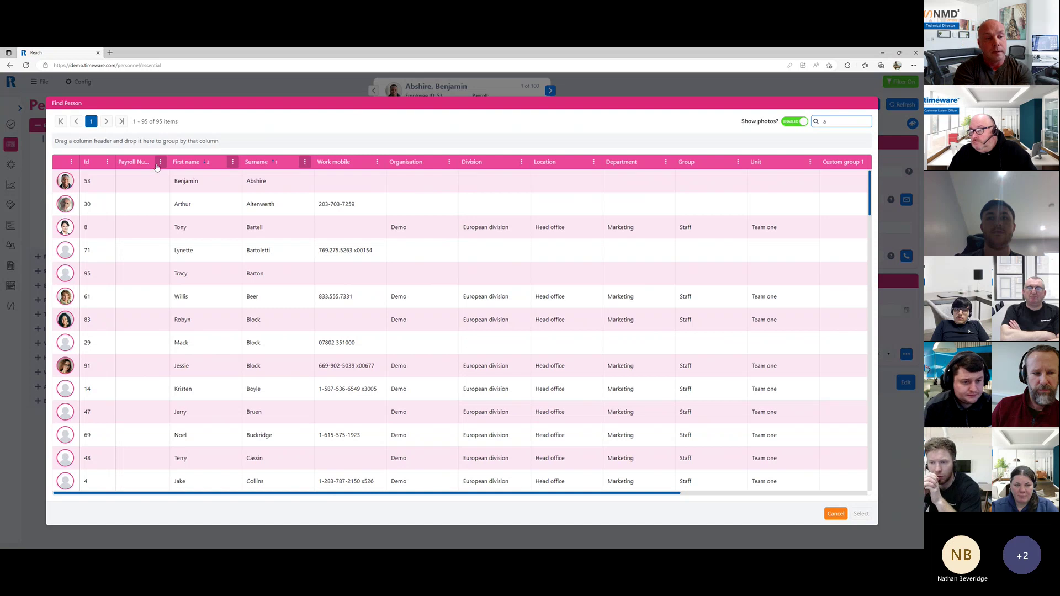
# Lock the Organisation column to test it with horizontal scrolling, and unlock it again
pyautogui.click(450, 162)
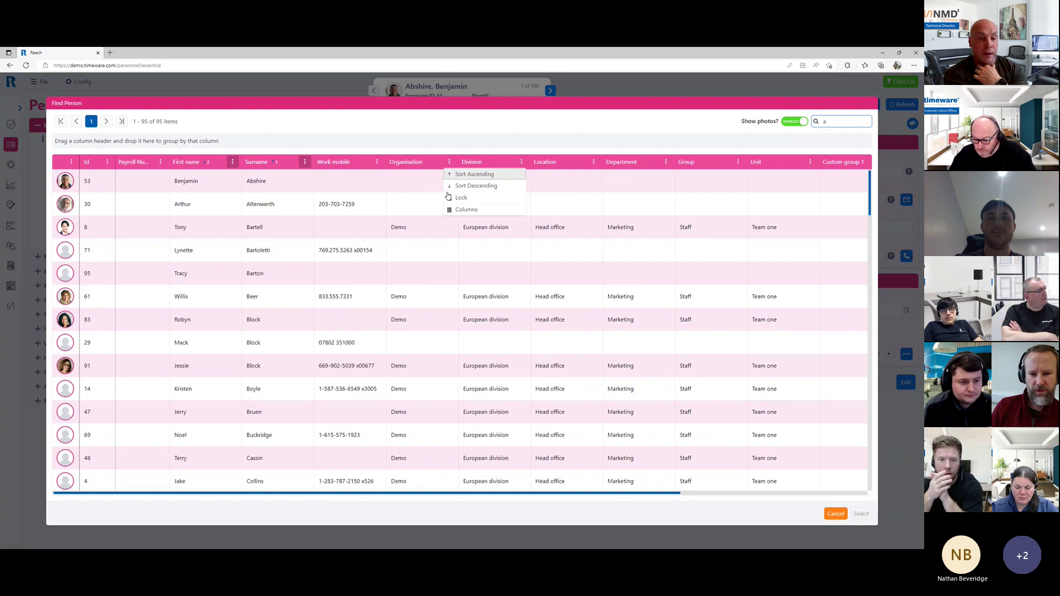
pyautogui.click(460, 198)
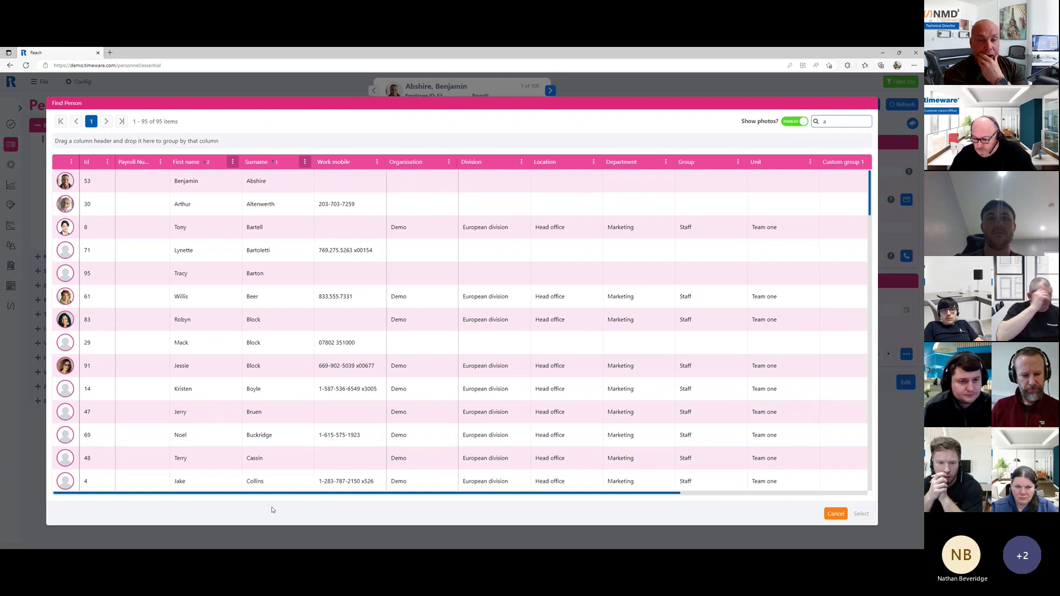
pyautogui.moveTo(268, 496); pyautogui.dragTo(557, 495)
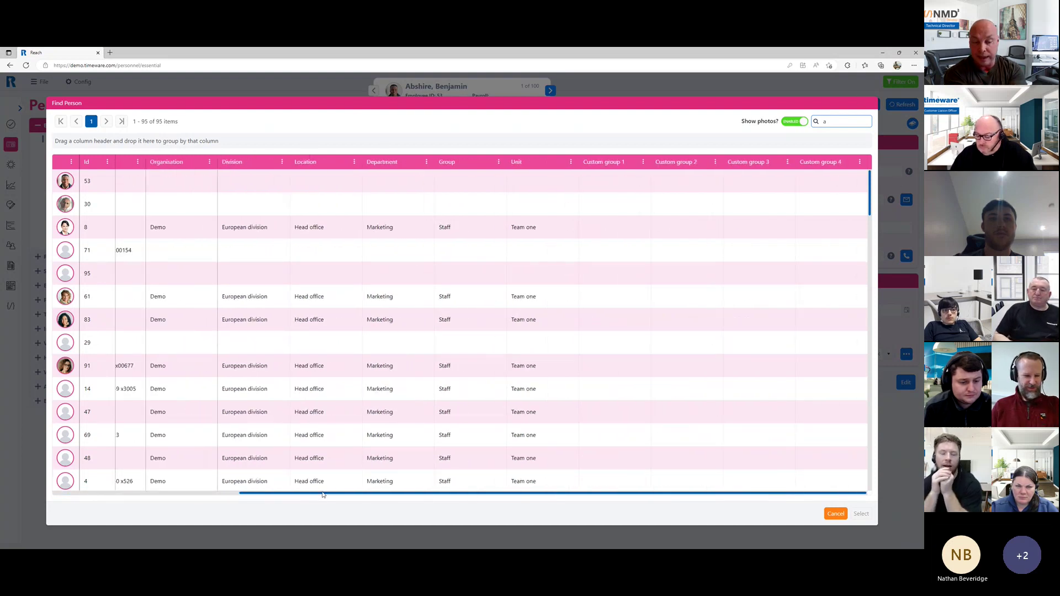
pyautogui.moveTo(323, 496); pyautogui.dragTo(100, 499)
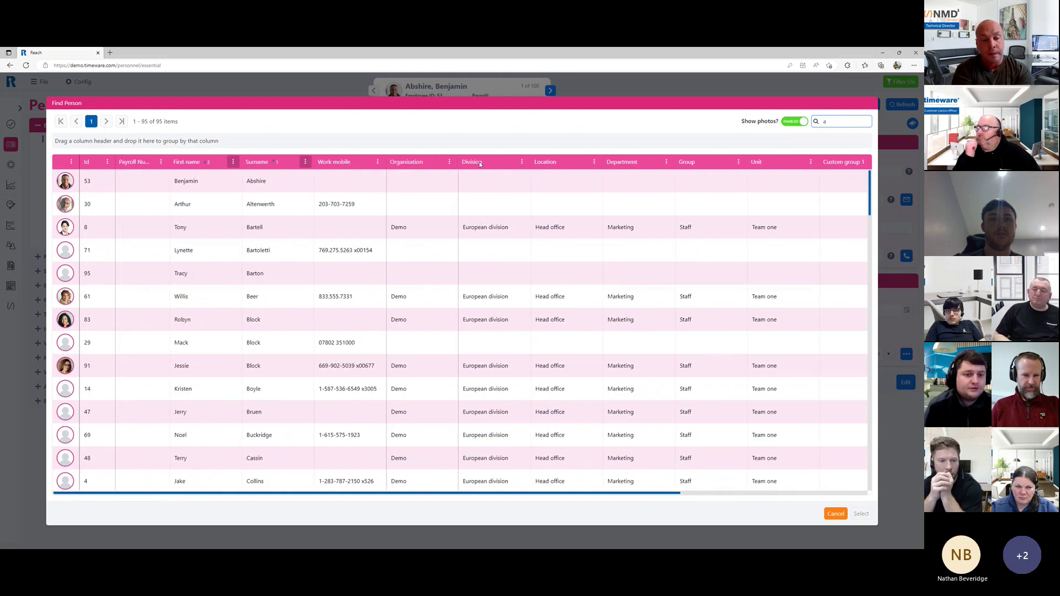
pyautogui.click(449, 162)
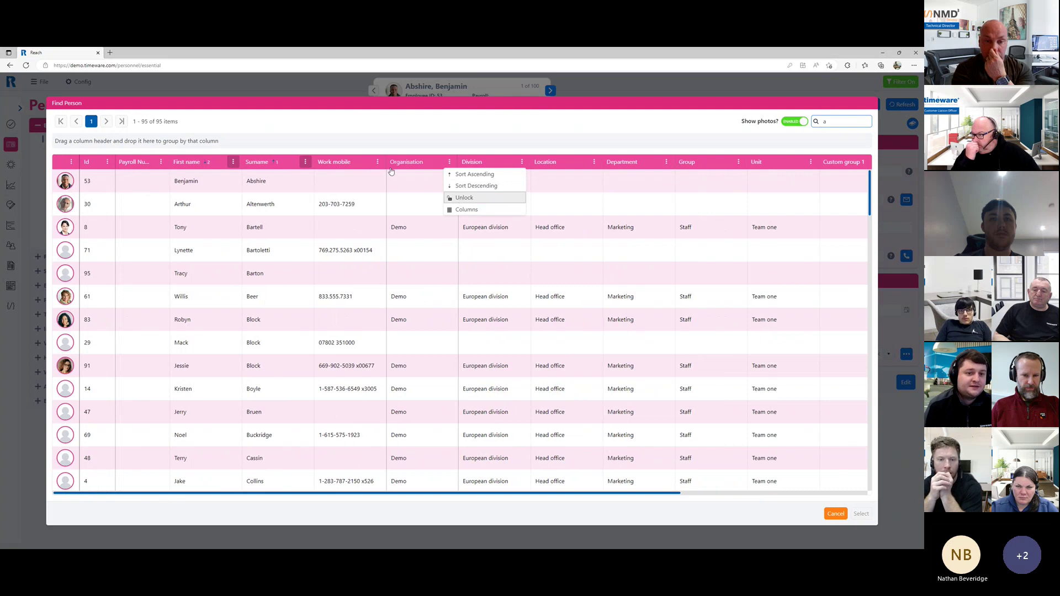
pyautogui.click(462, 199)
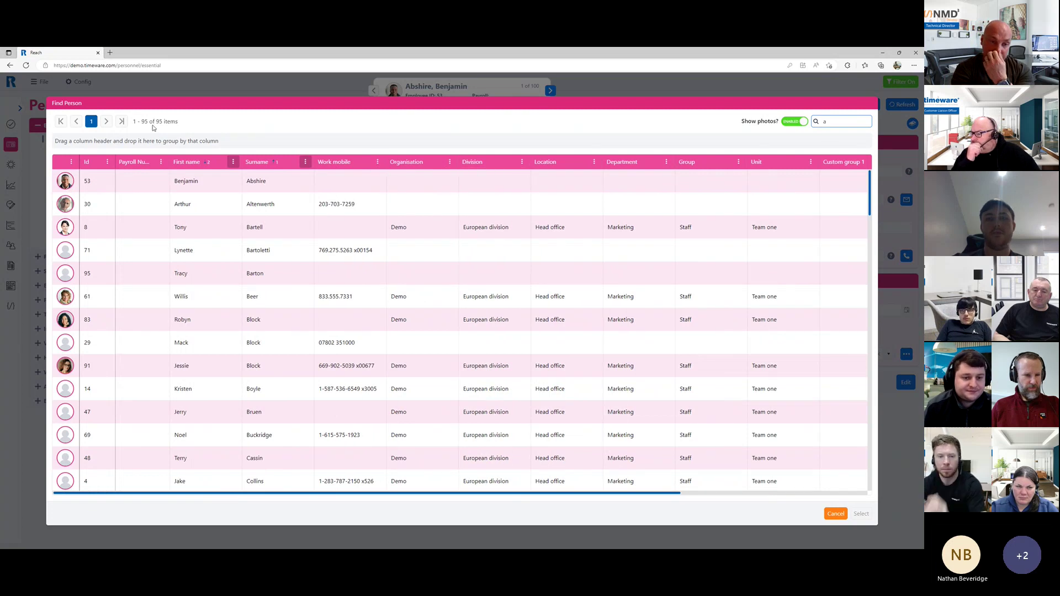
# Clear the Find Person search to list everyone and group the list by Surname
pyautogui.click(830, 121)
pyautogui.write('a')
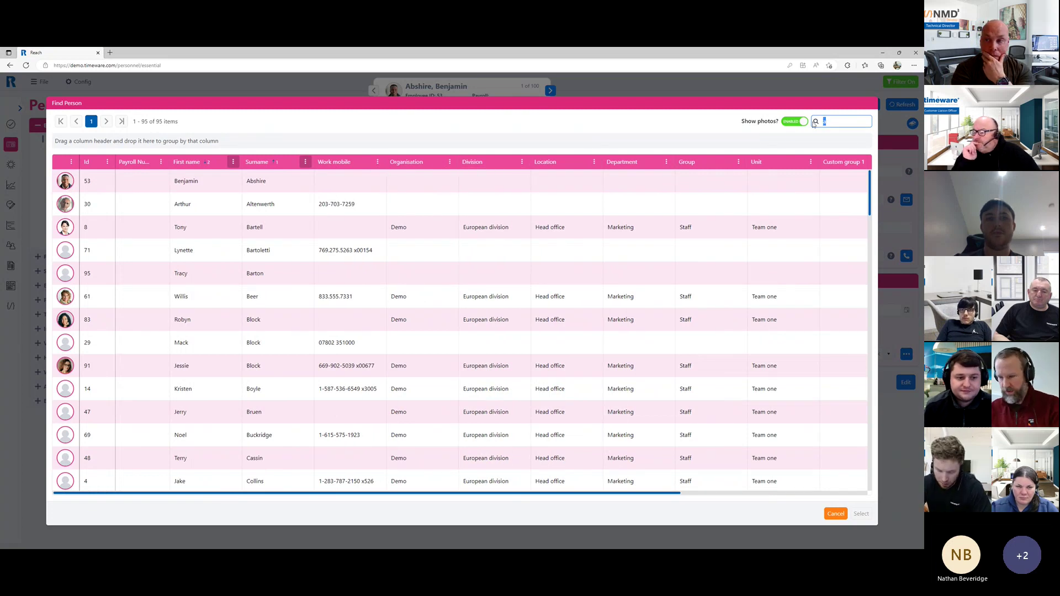
pyautogui.press('BackSpace')
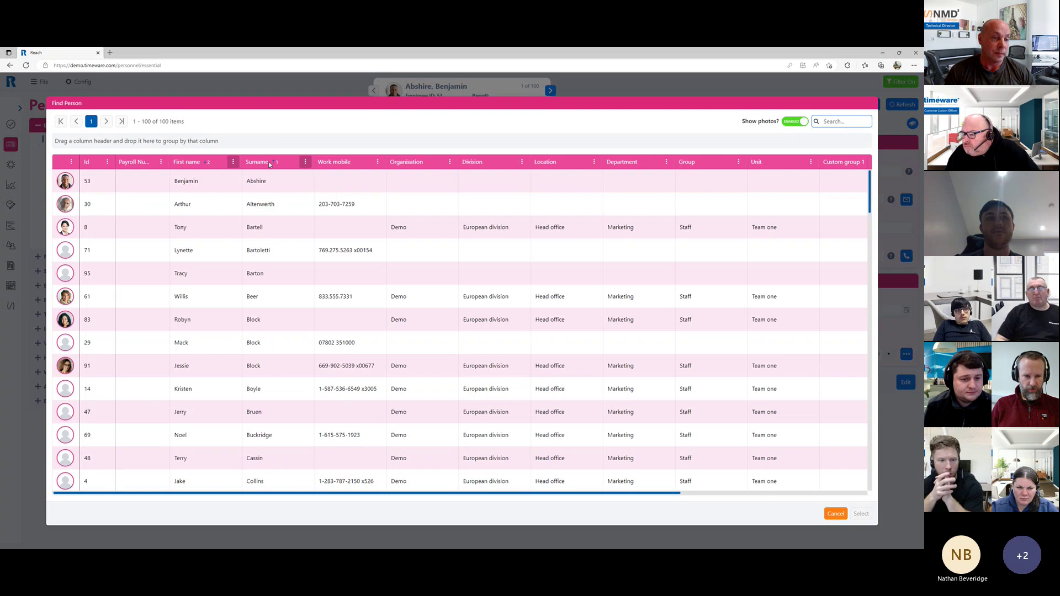
pyautogui.moveTo(270, 164); pyautogui.dragTo(174, 141)
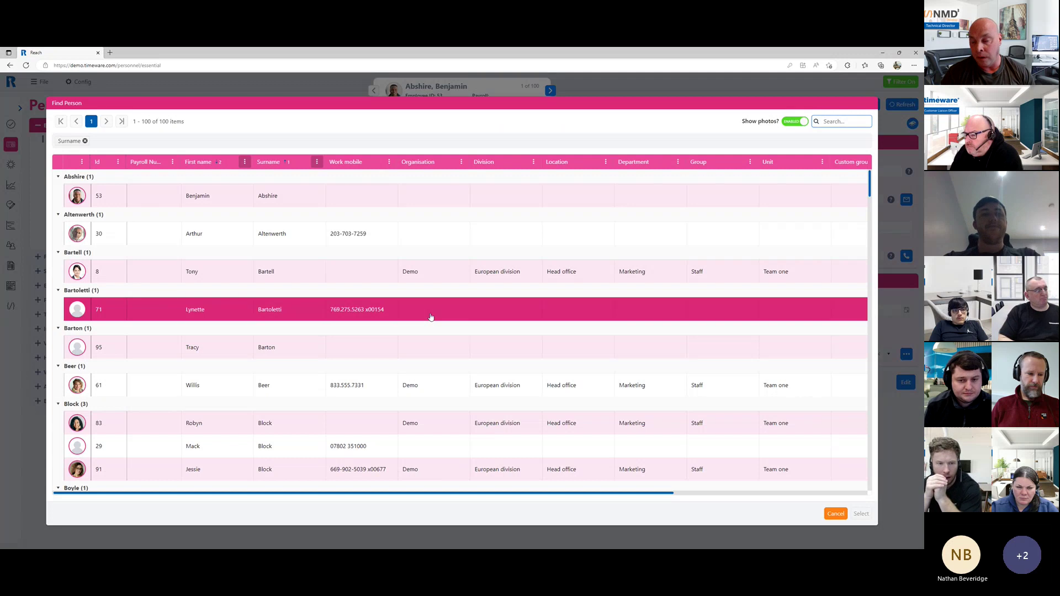
# Review the list grouped by Surname, remove the Surname grouping, and close Find Person
pyautogui.scroll(-3, 431, 317)
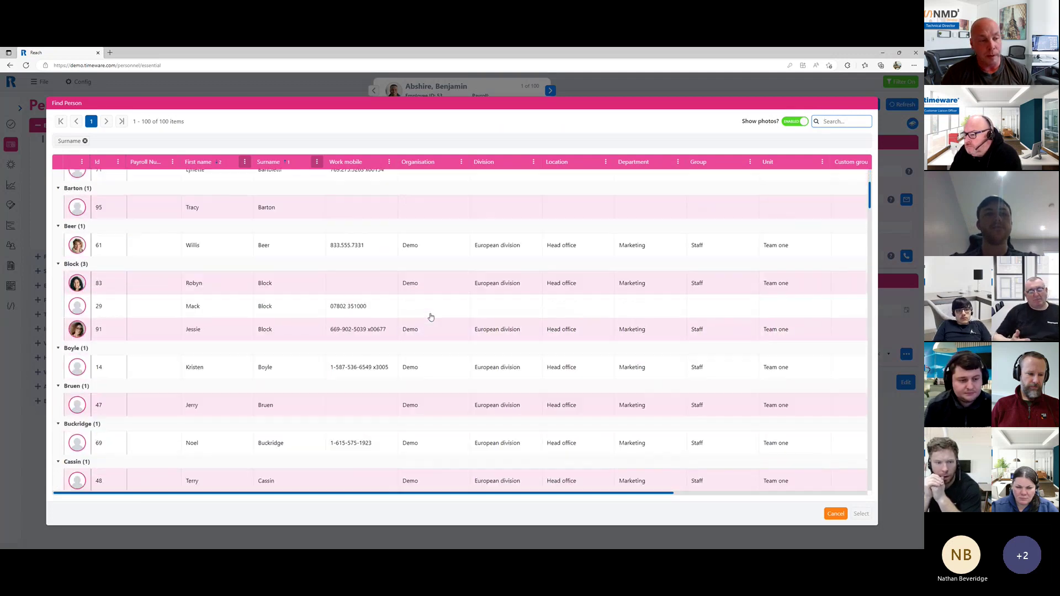
pyautogui.scroll(-3, 431, 317)
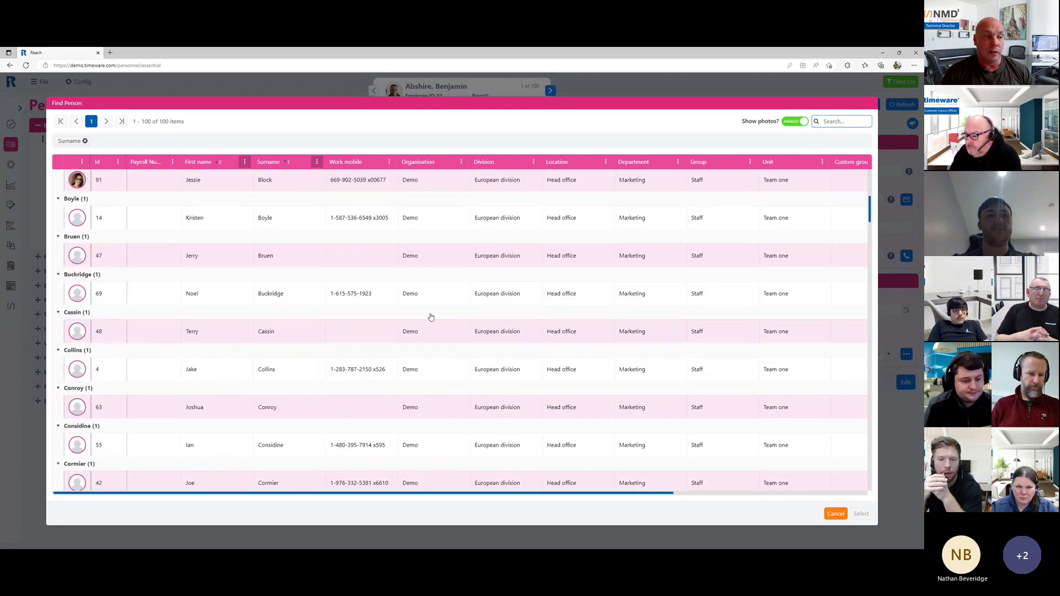
pyautogui.scroll(6, 431, 317)
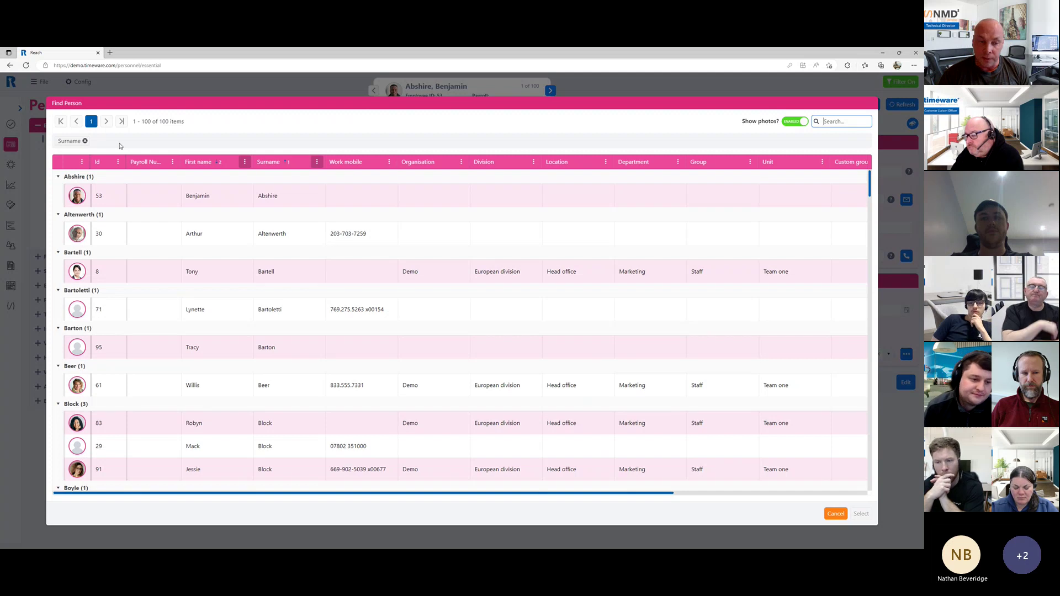
pyautogui.click(85, 141)
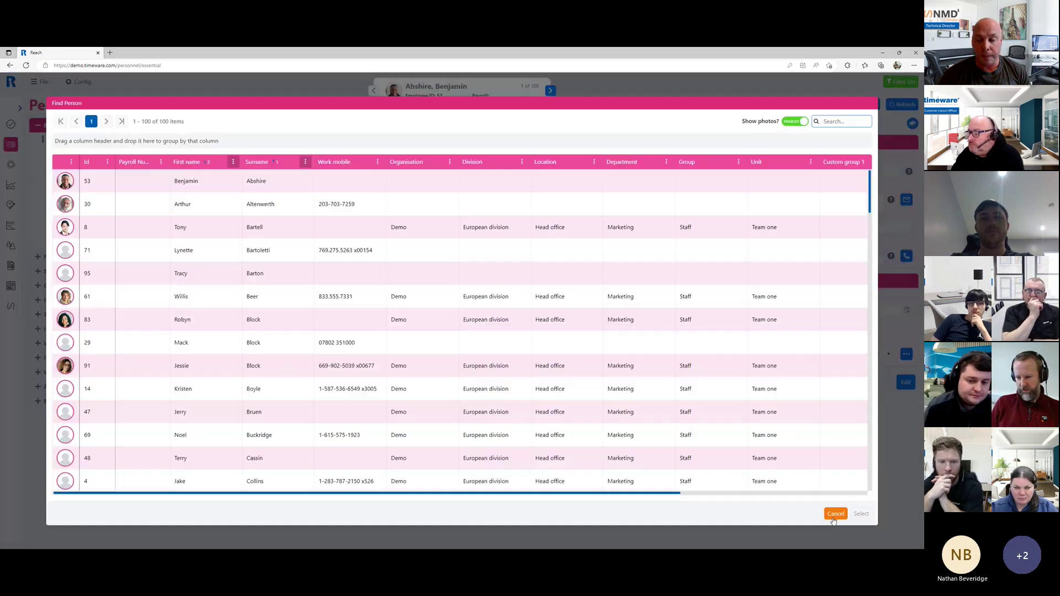
pyautogui.click(834, 517)
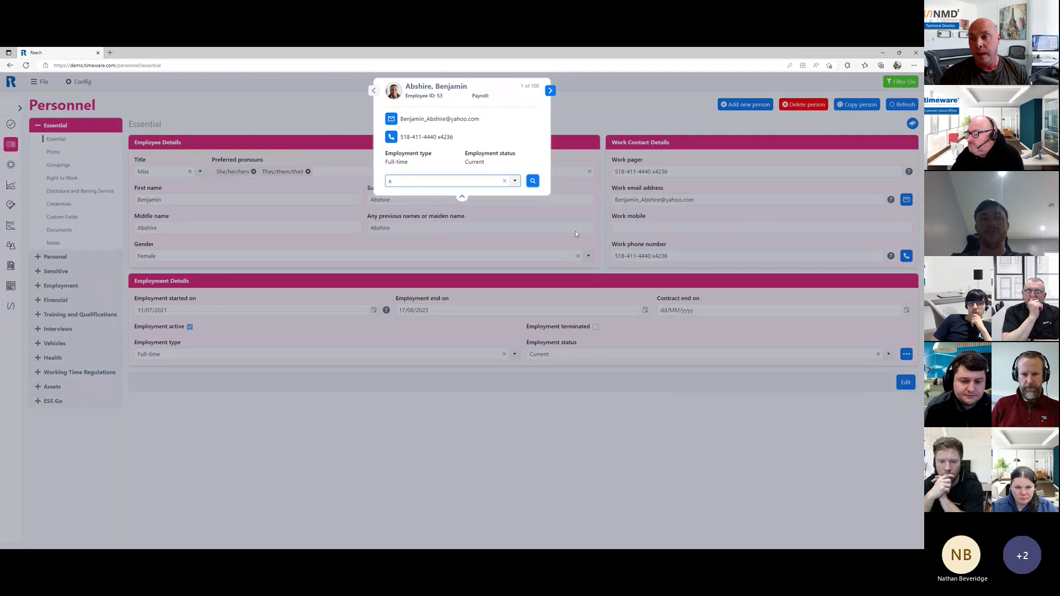
pyautogui.click(460, 100)
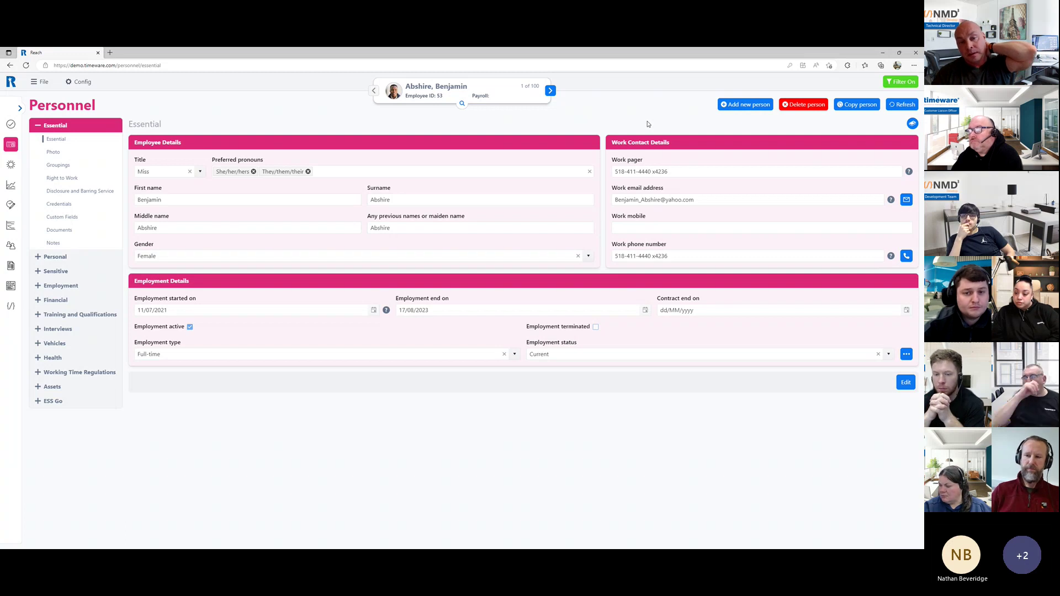
# Search for "sim" in the quick person search and open the matching employee's record
pyautogui.click(463, 103)
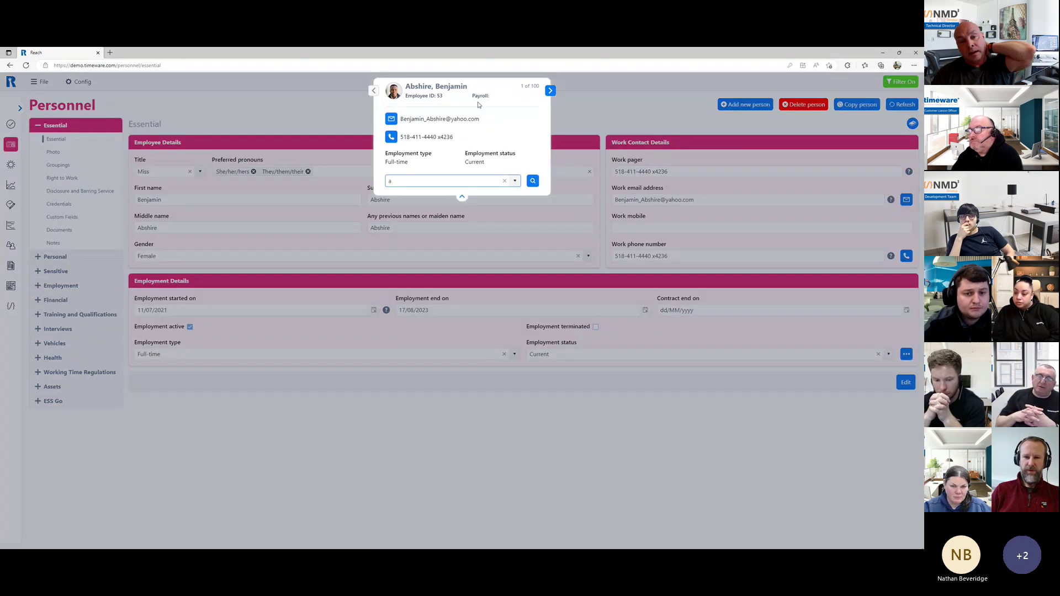
pyautogui.click(533, 181)
pyautogui.write('s')
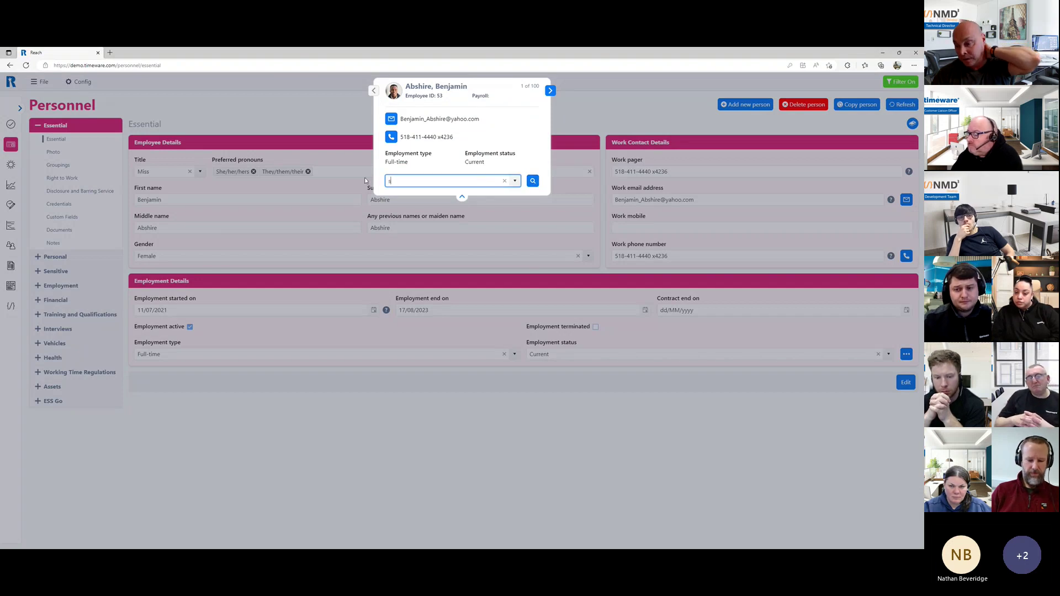
pyautogui.write('i')
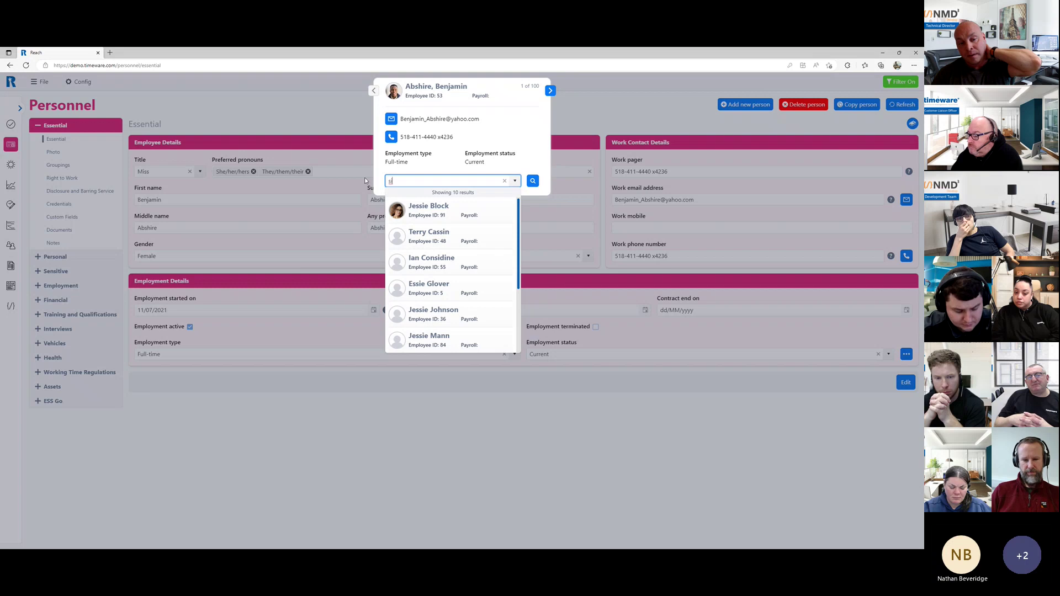
pyautogui.write('m')
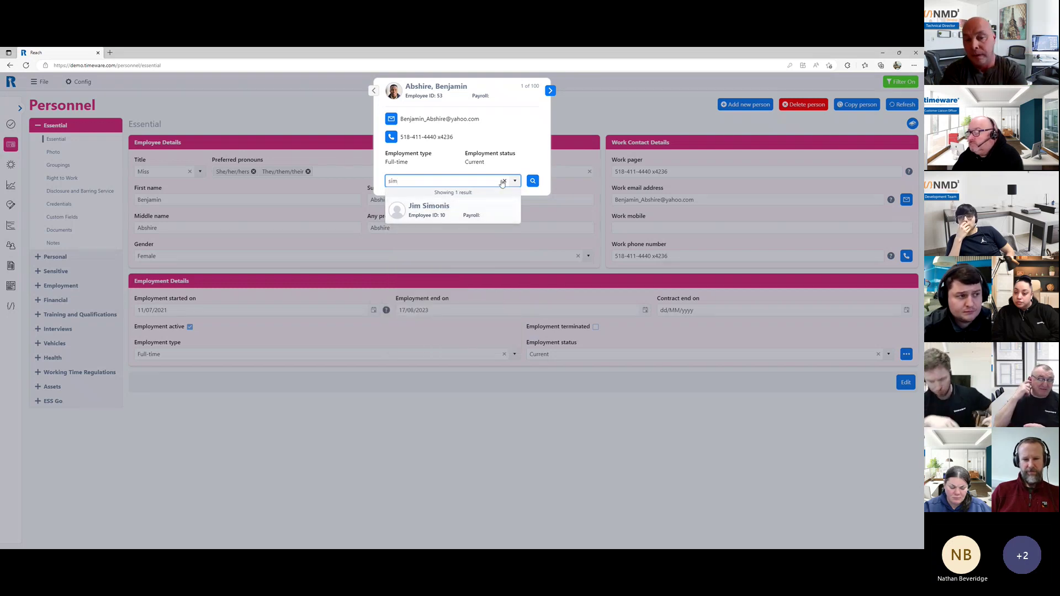
pyautogui.moveTo(464, 181); pyautogui.dragTo(378, 183)
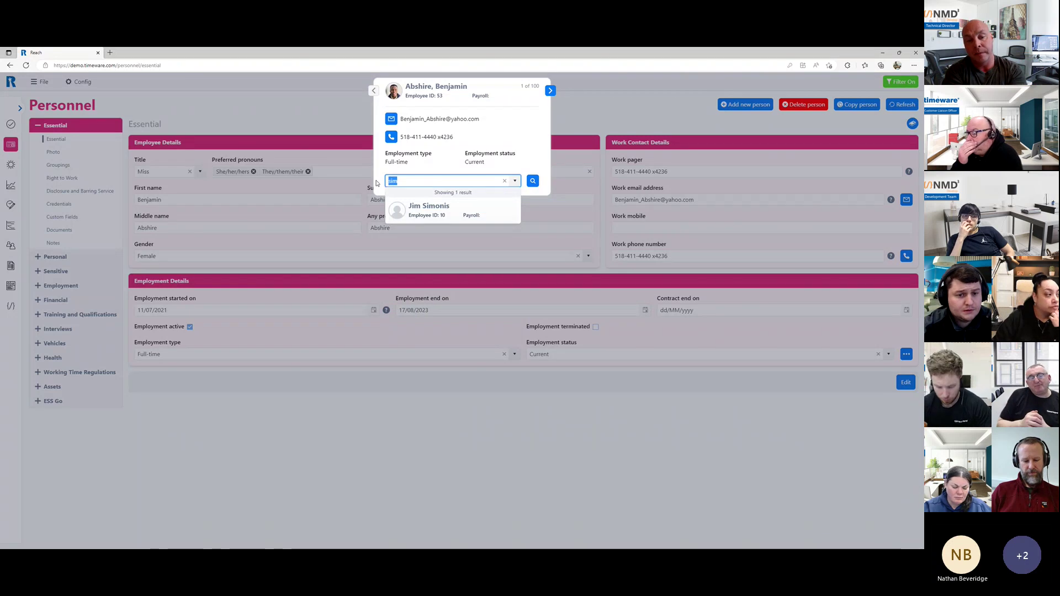
pyautogui.click(467, 212)
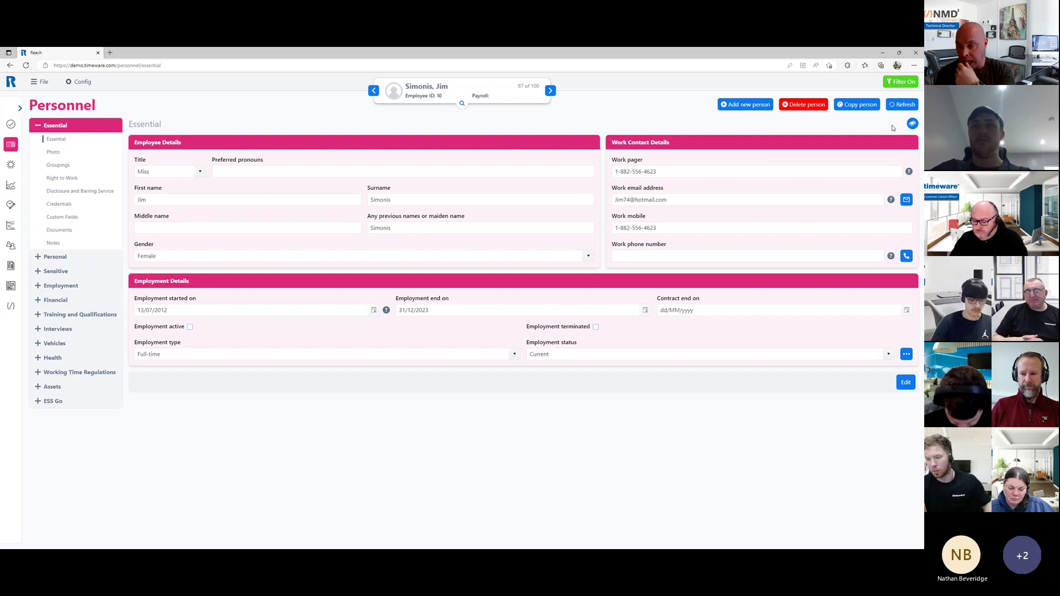
# Clear the quick person search and sign in again with the account password
pyautogui.click(510, 100)
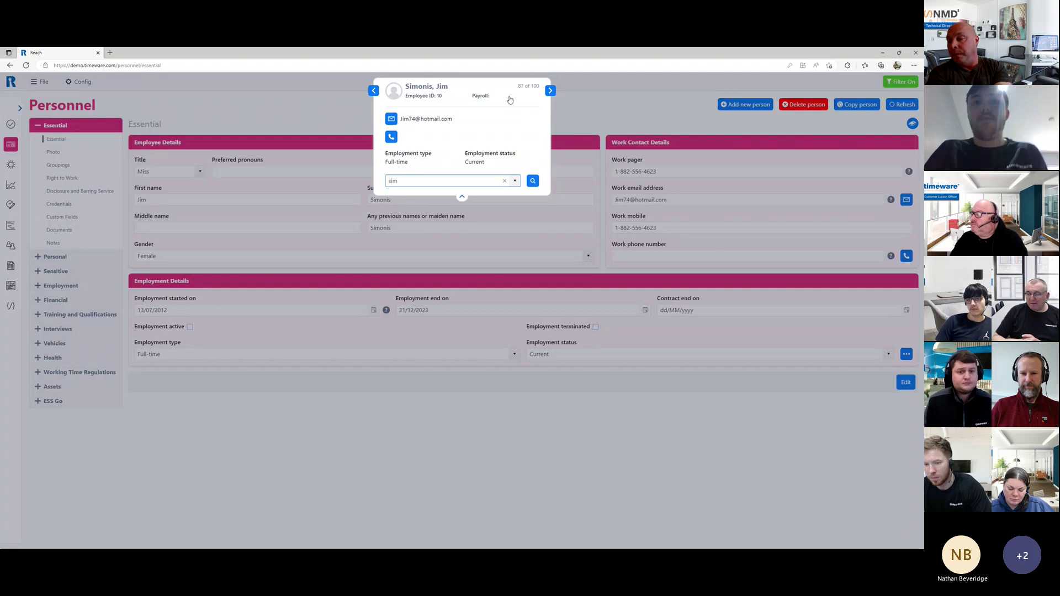
pyautogui.click(505, 181)
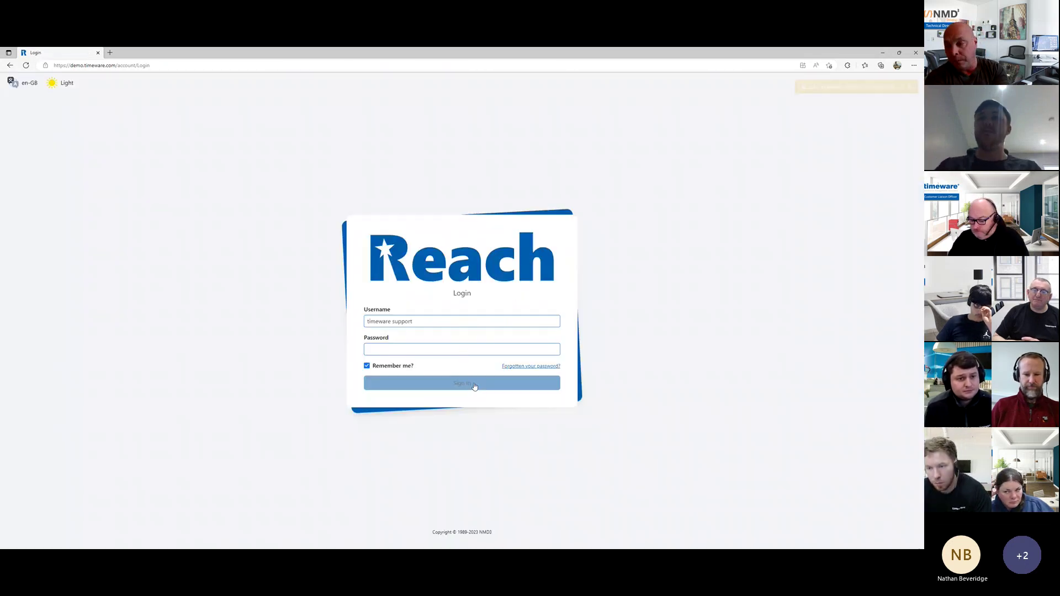
pyautogui.write('****')
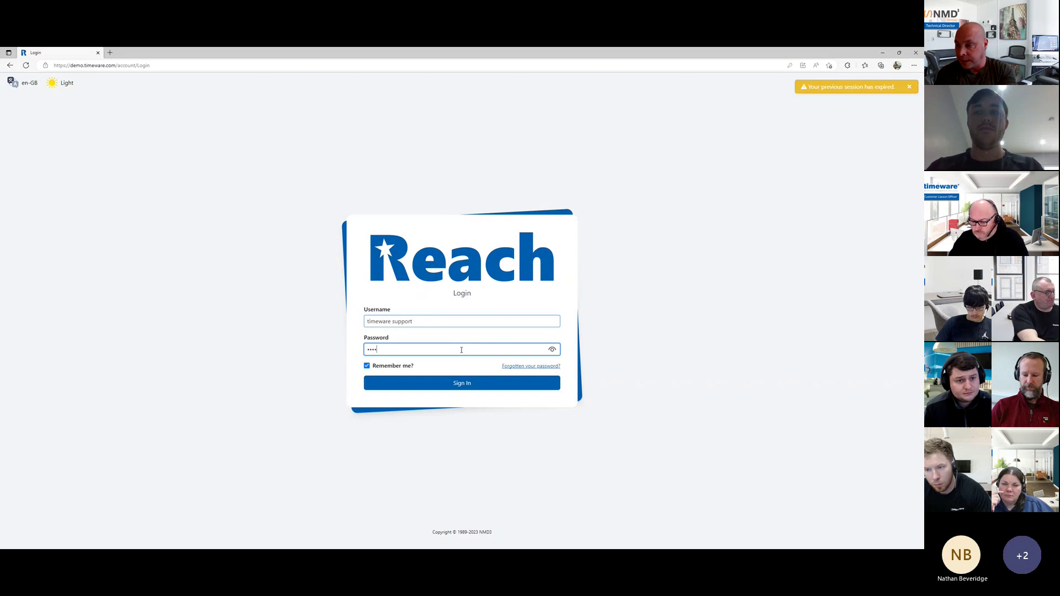
pyautogui.click(474, 384)
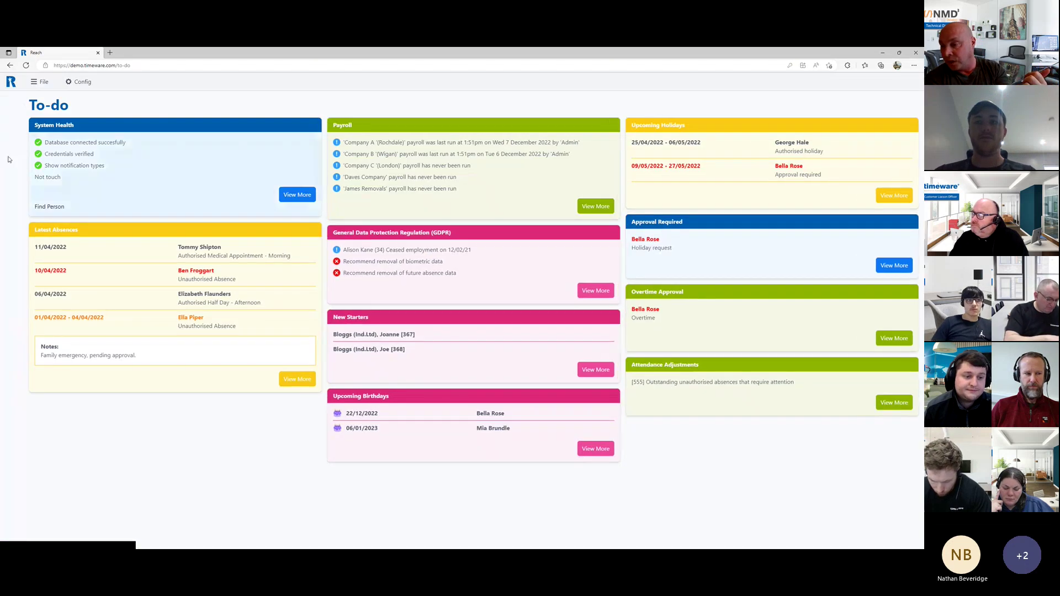
# Open the Personnel page, search for people matching "r", and open the second listed employee's record
pyautogui.click(11, 144)
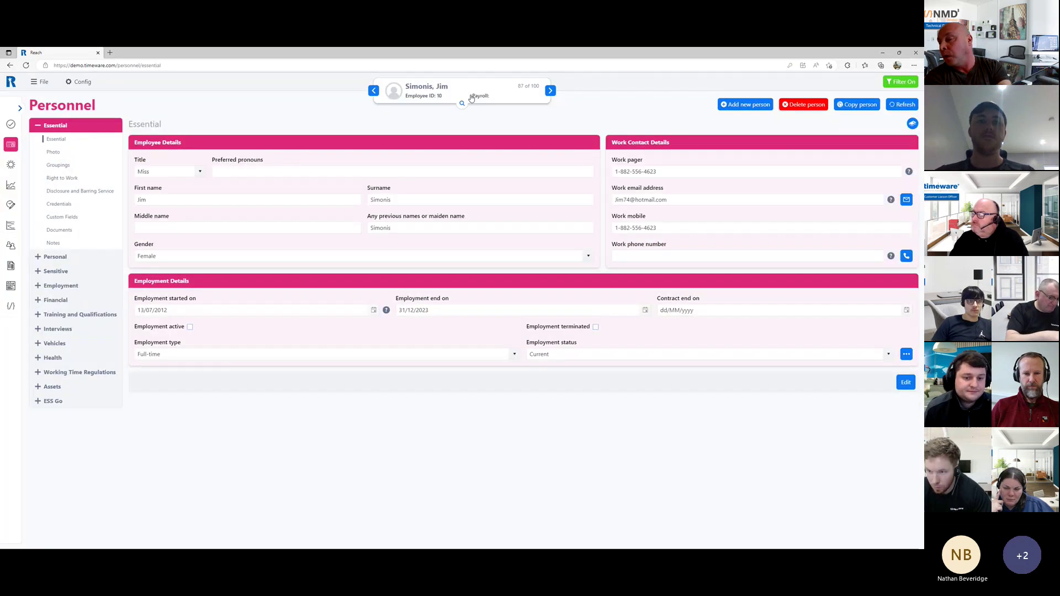
pyautogui.click(463, 103)
pyautogui.click(439, 181)
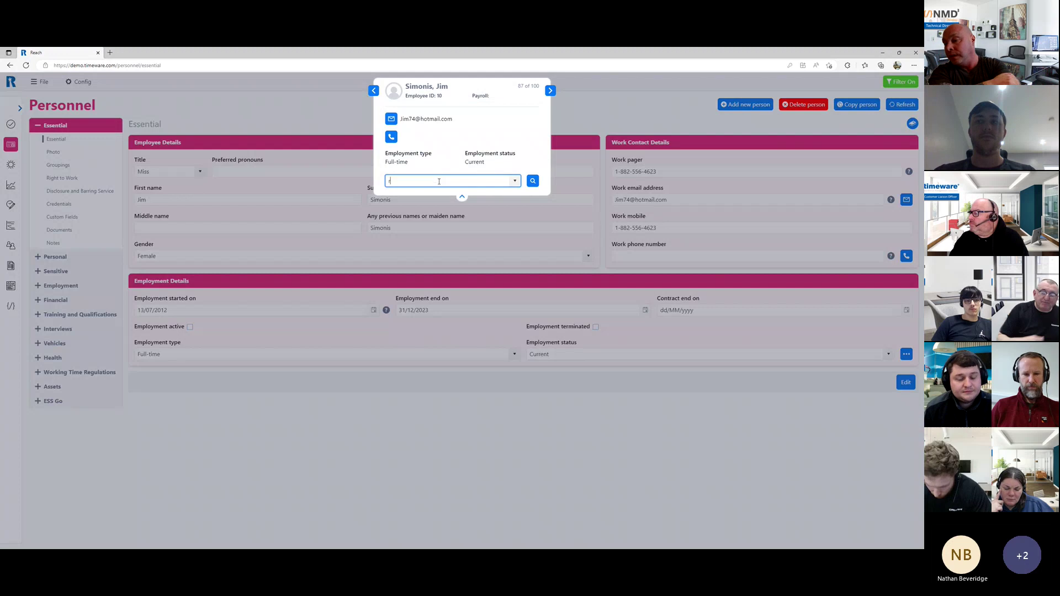
pyautogui.write('r')
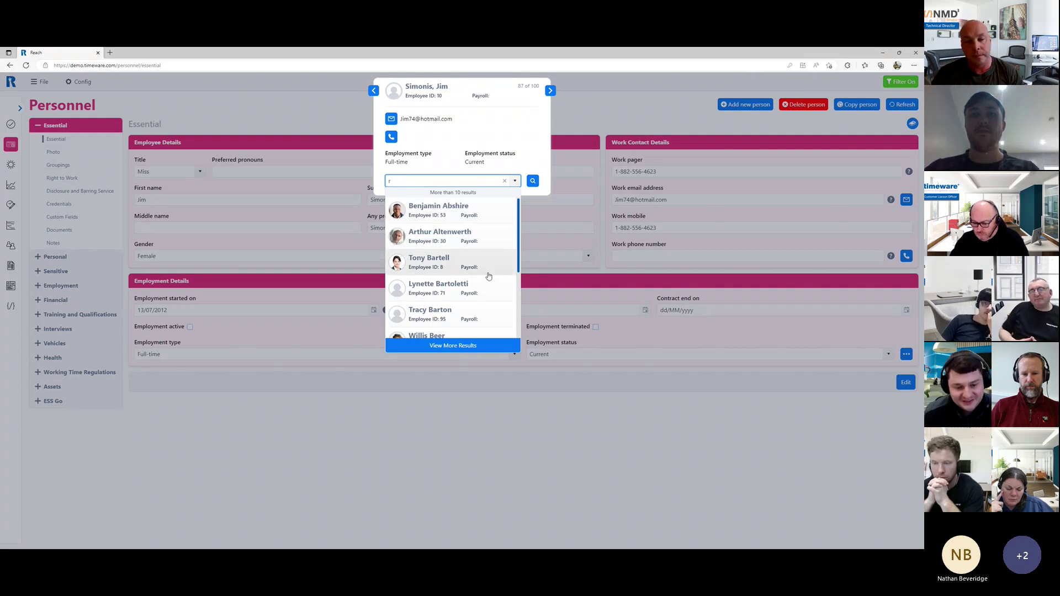
pyautogui.scroll(-2, 487, 285)
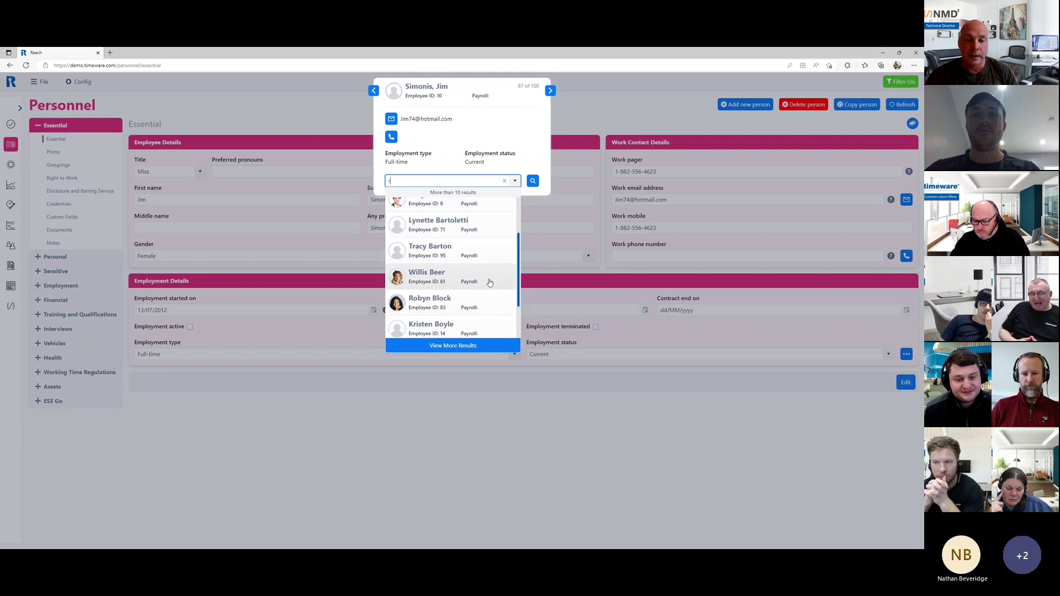
pyautogui.scroll(-1, 492, 298)
pyautogui.scroll(3, 492, 298)
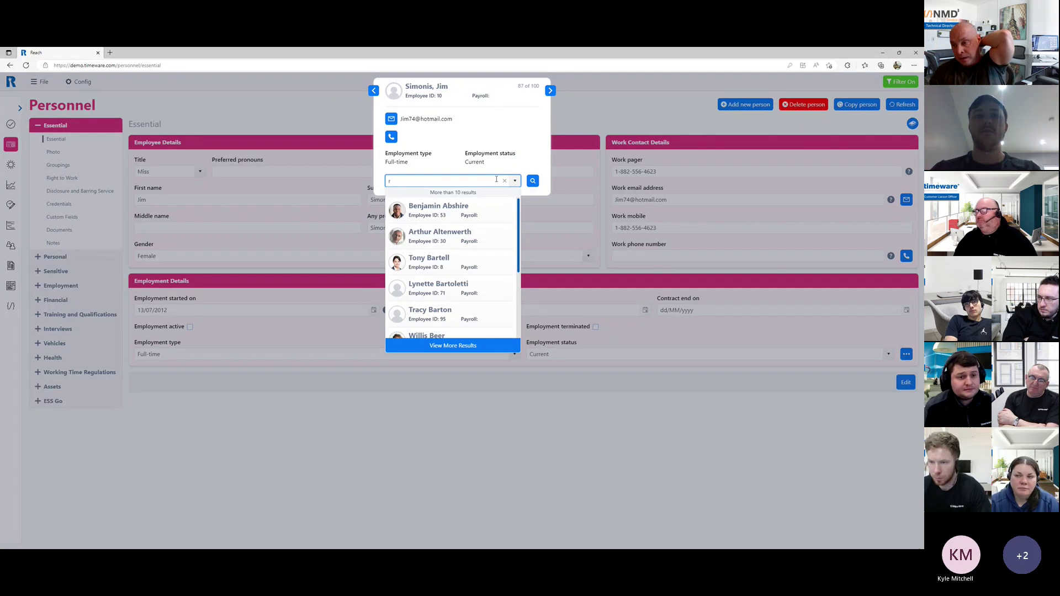
pyautogui.click(470, 238)
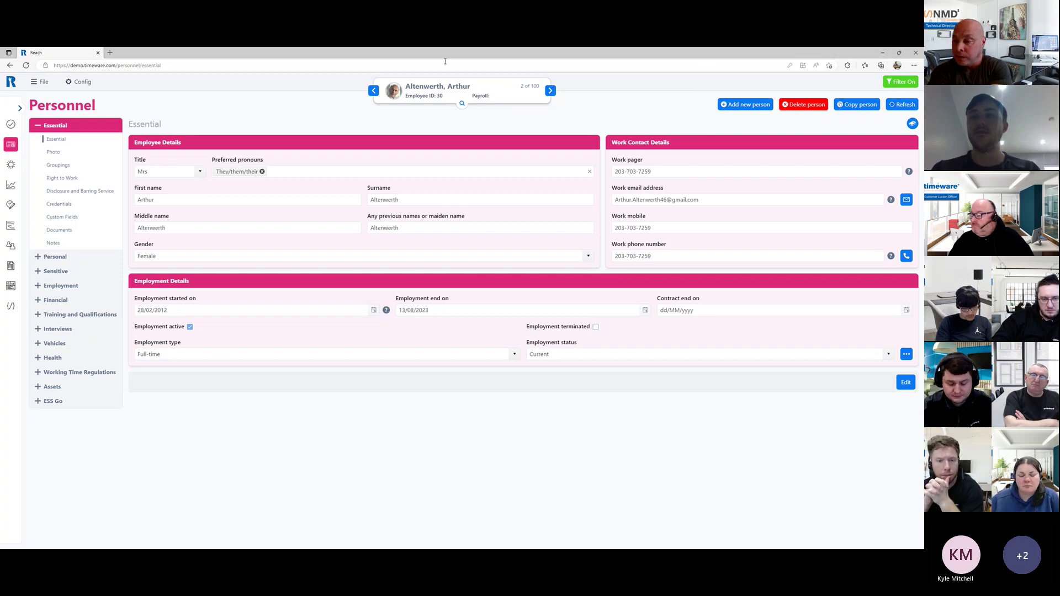
# View the advanced Options page and the Users management page
pyautogui.click(90, 86)
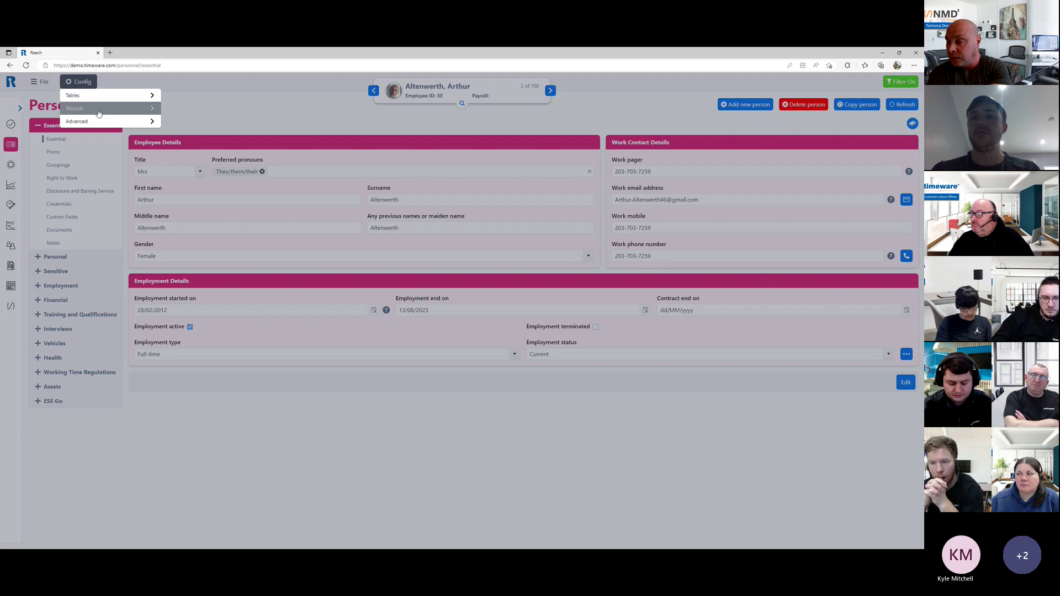
pyautogui.moveTo(112, 127)
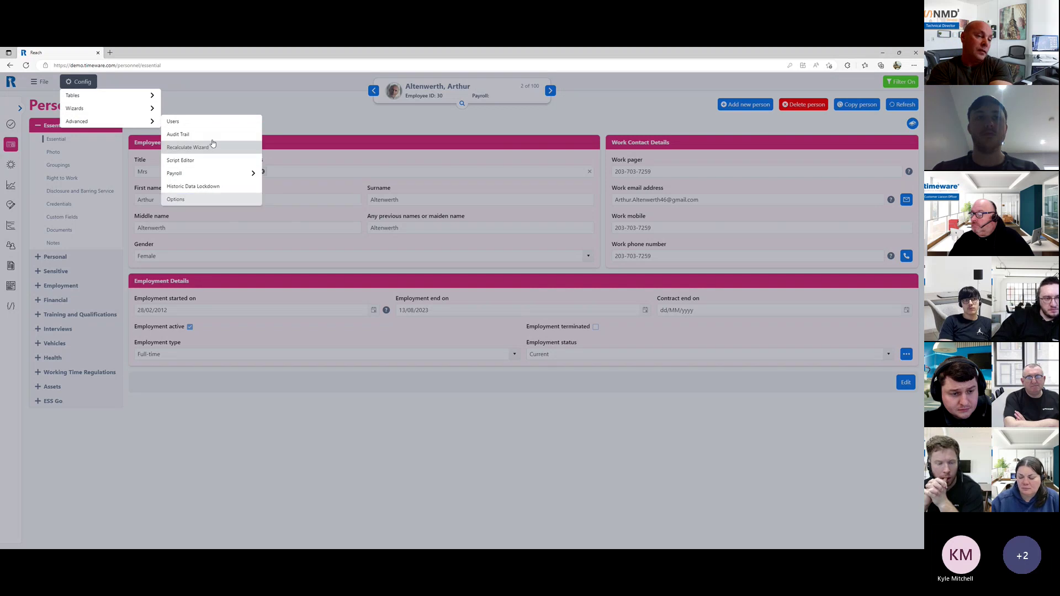
pyautogui.click(202, 200)
pyautogui.click(65, 84)
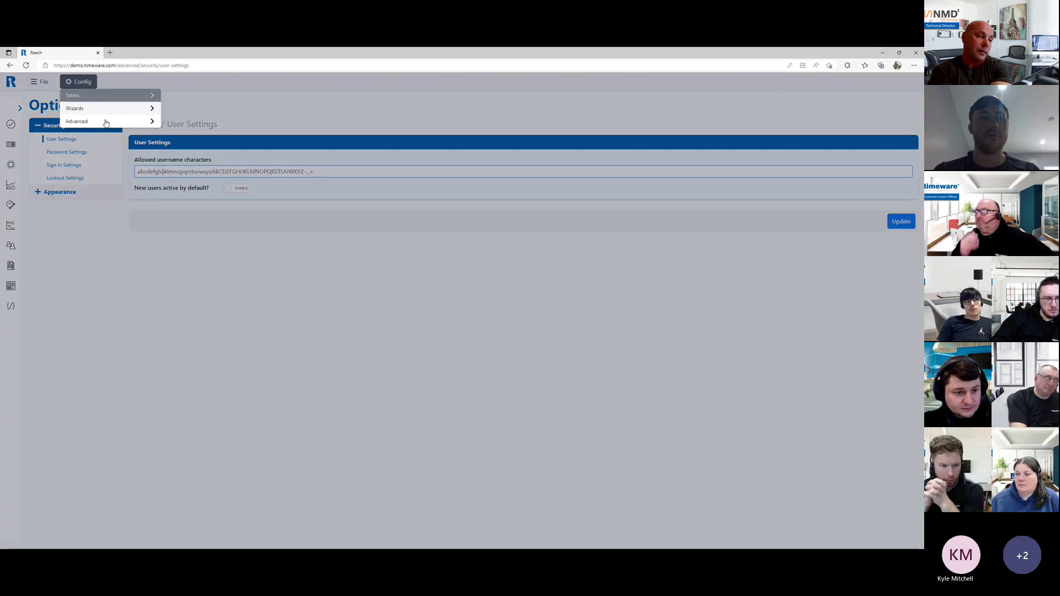
pyautogui.click(186, 124)
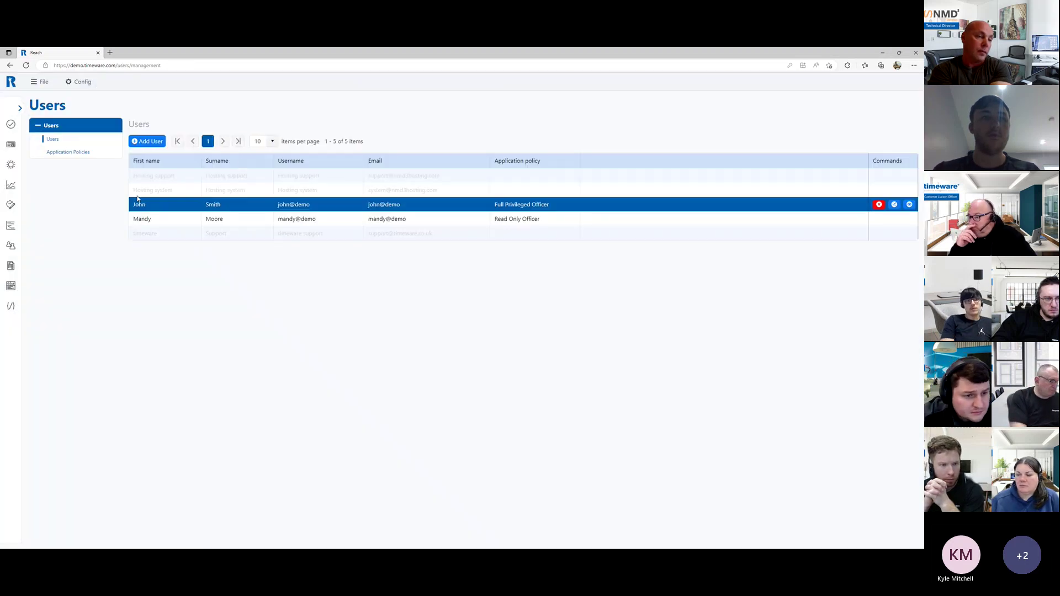
# Open the Groupings settings under Appearance in the advanced Options
pyautogui.click(81, 83)
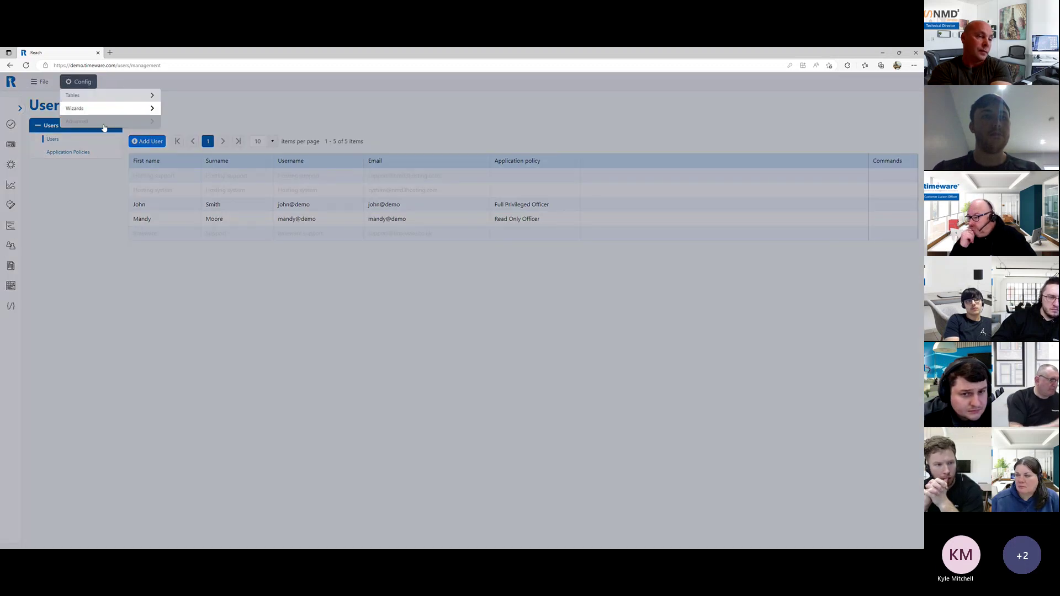
pyautogui.moveTo(111, 122)
pyautogui.click(176, 200)
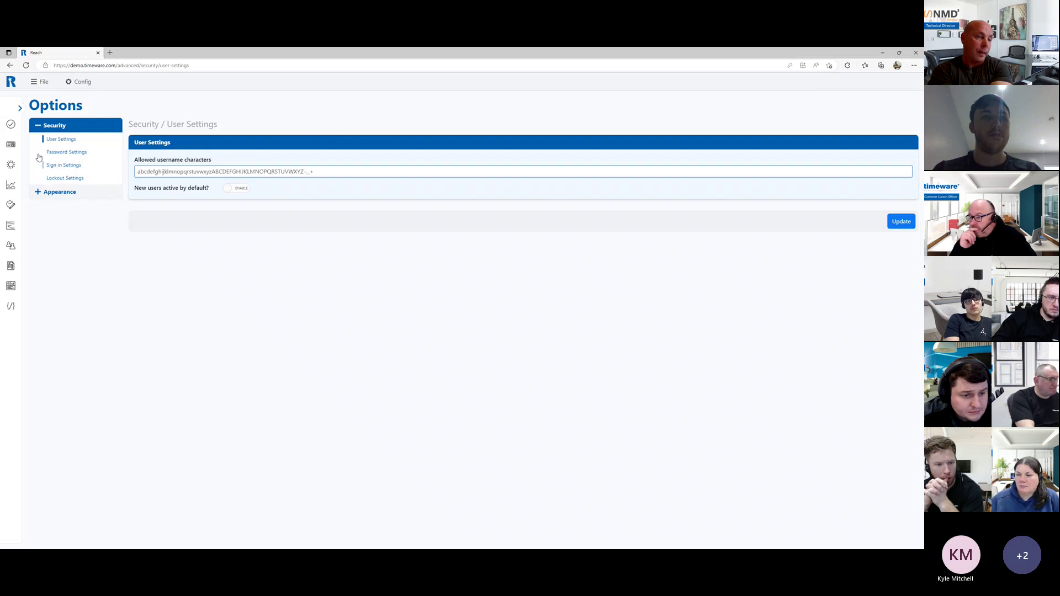
pyautogui.click(59, 191)
pyautogui.click(55, 154)
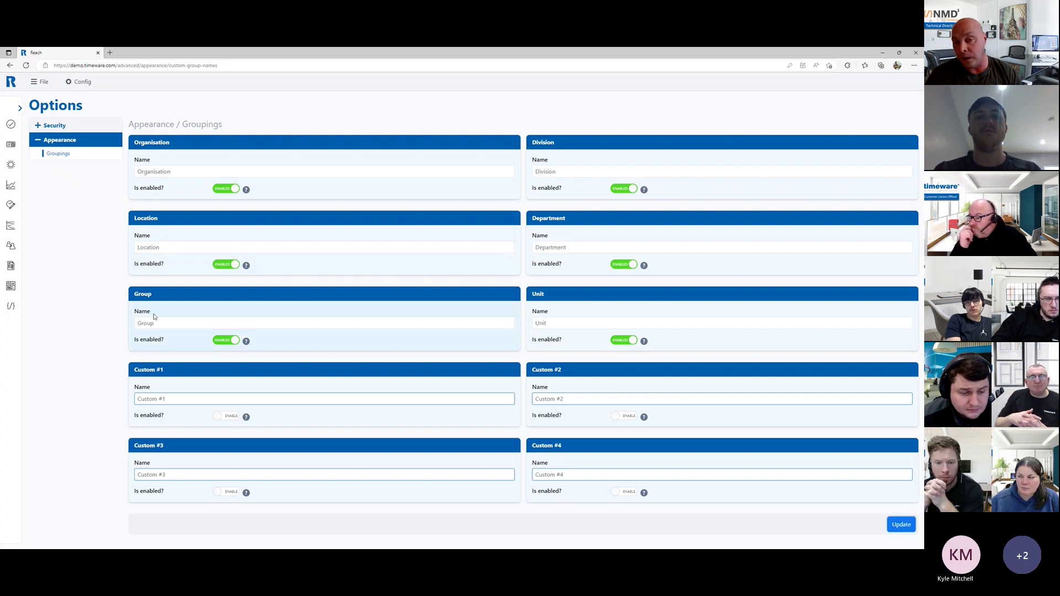
# Try disabling the Group, Location and Organisation groupings, and enable them again
pyautogui.click(234, 341)
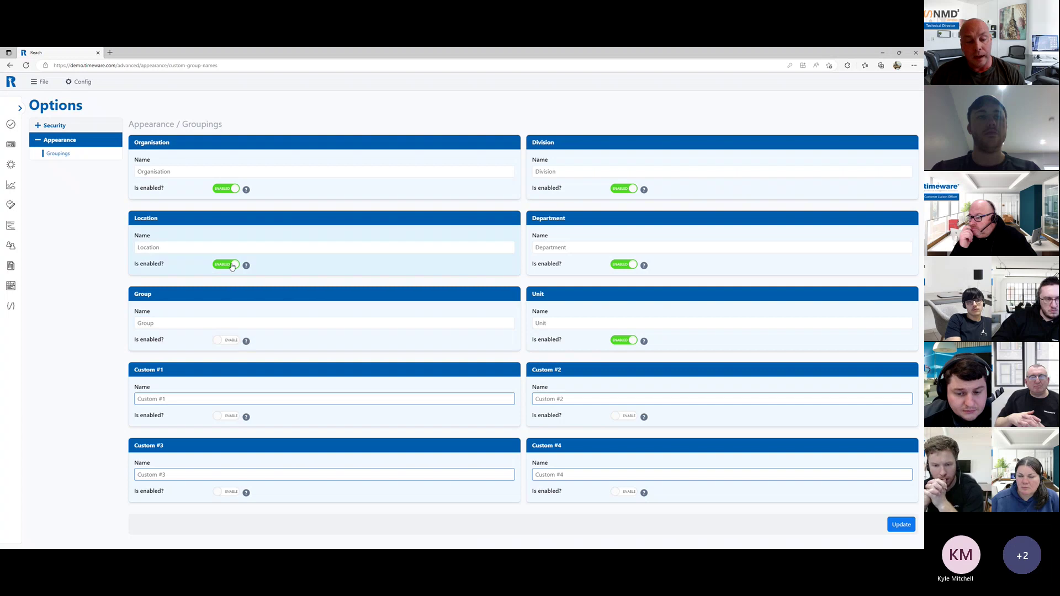
pyautogui.click(232, 266)
pyautogui.click(229, 340)
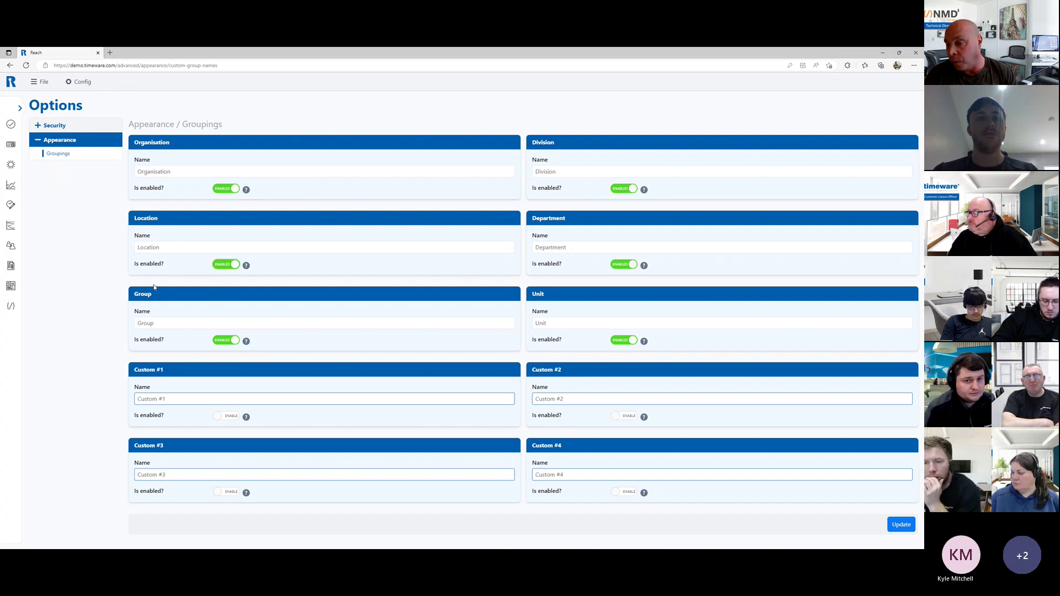
pyautogui.click(232, 189)
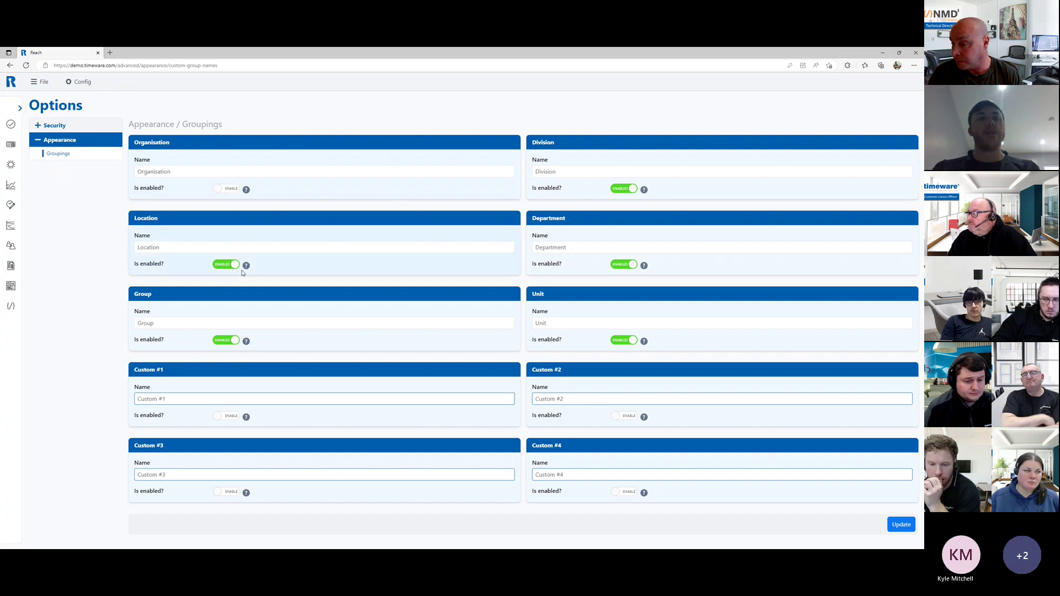
pyautogui.click(227, 264)
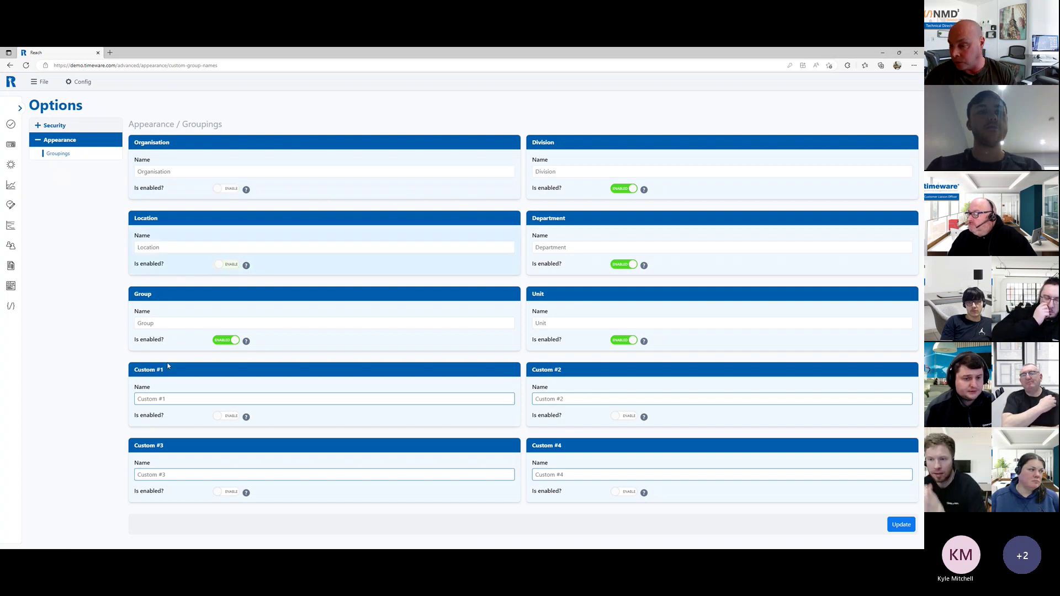
pyautogui.click(224, 264)
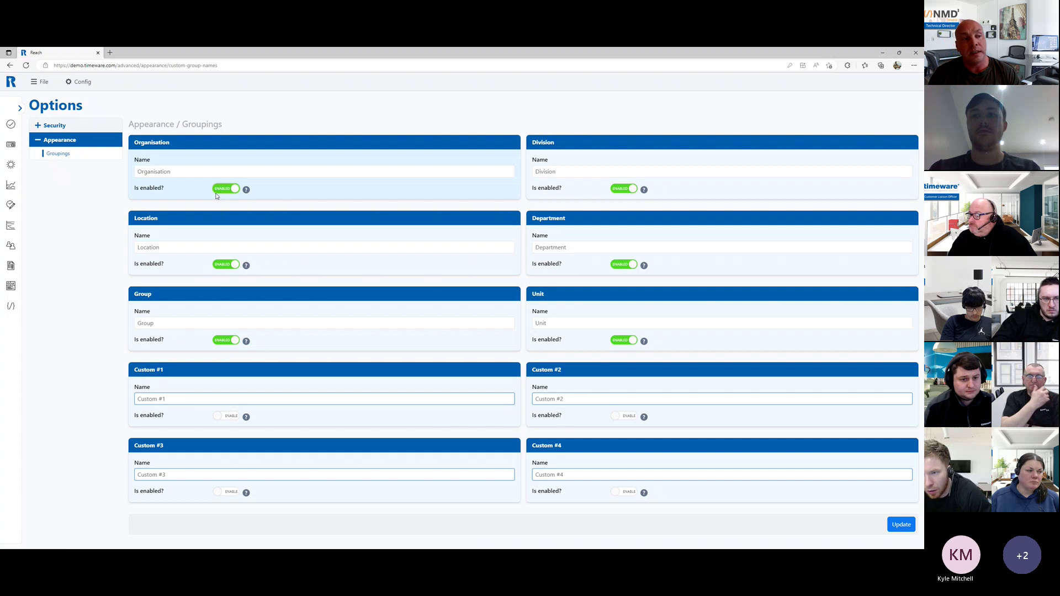